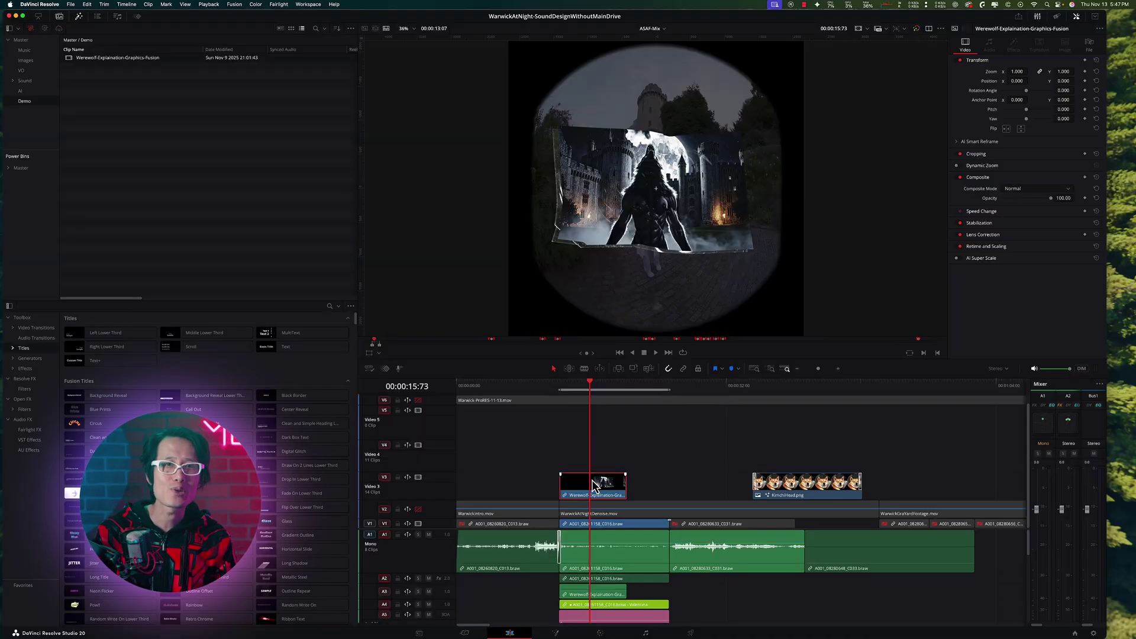
Open the Werewolf-Explaination-Graphics-Fusion clip on the Video 3 track in the Fusion page
{"action": "mouse_move", "coordinate": [596, 387]}
{"action": "left_mouse_down"}
{"action": "mouse_move", "coordinate": [573, 384]}
{"action": "mouse_move", "coordinate": [597, 385]}
{"action": "left_mouse_up"}
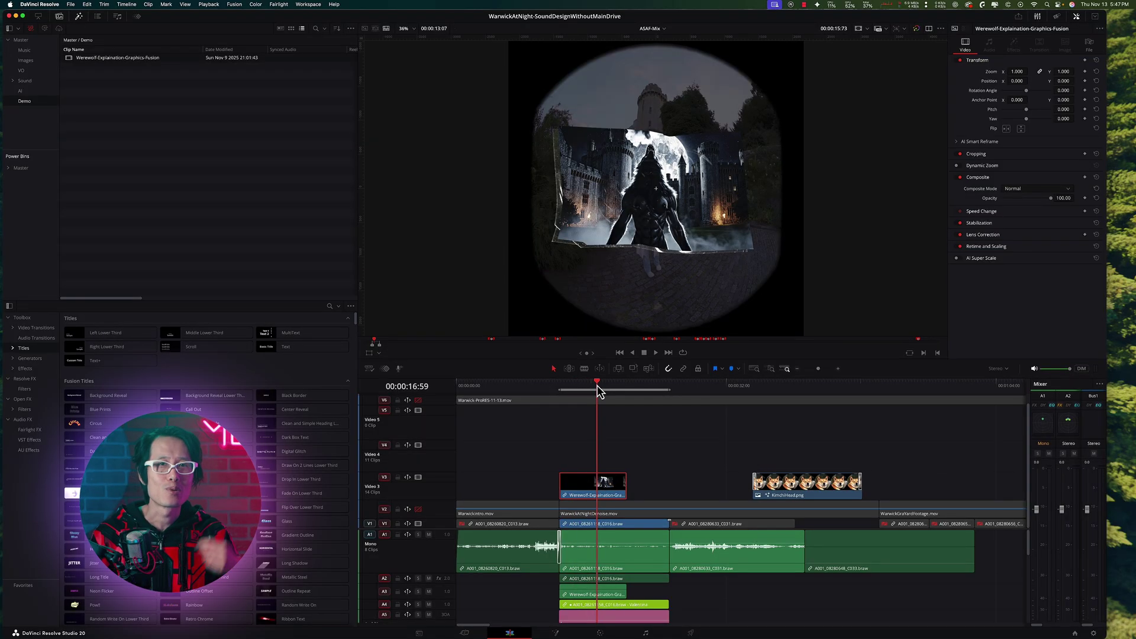
{"action": "right_click", "coordinate": [598, 485]}
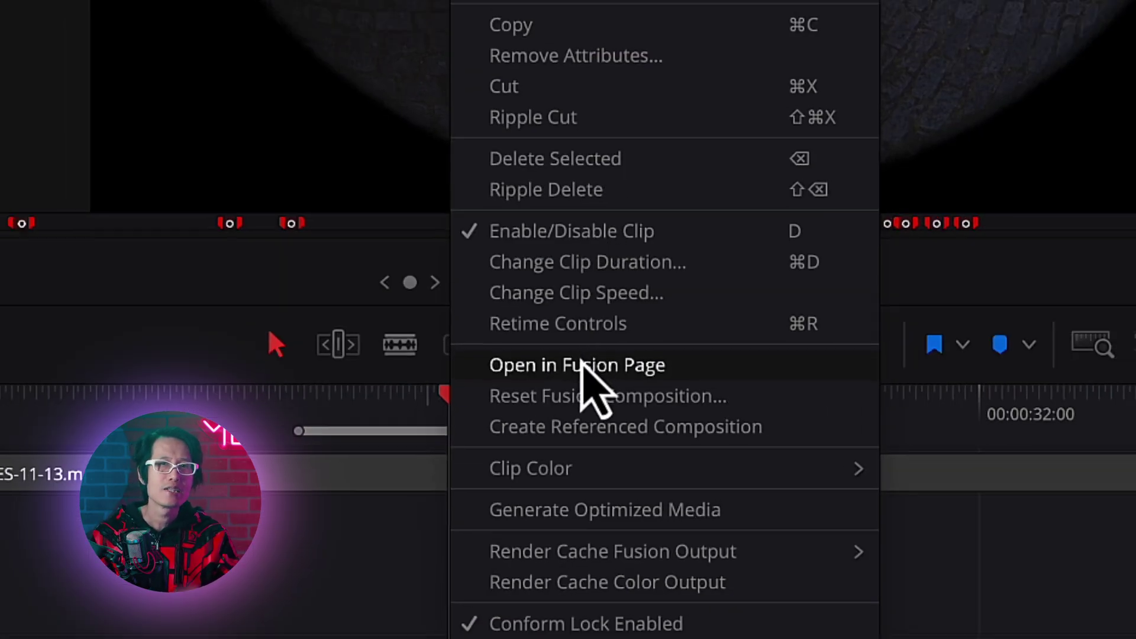
{"action": "left_click", "coordinate": [580, 365]}
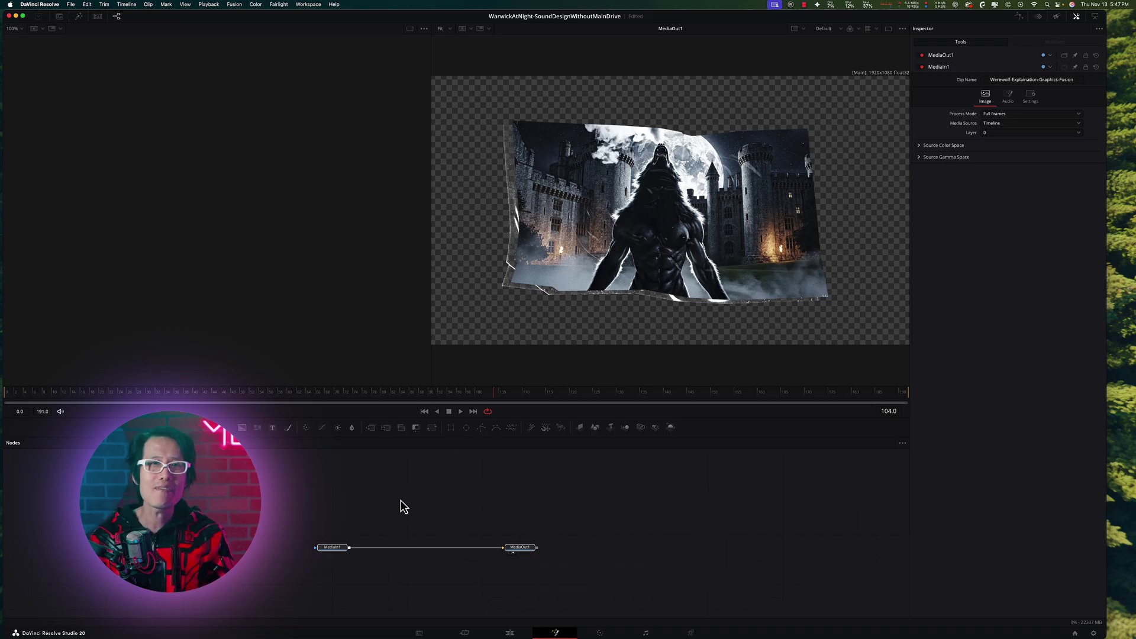
Add the A001_08261158_C016.braw clip from the Master bin above MediaIn1 as a separate node and display it in the first viewer
{"action": "left_click", "coordinate": [60, 17]}
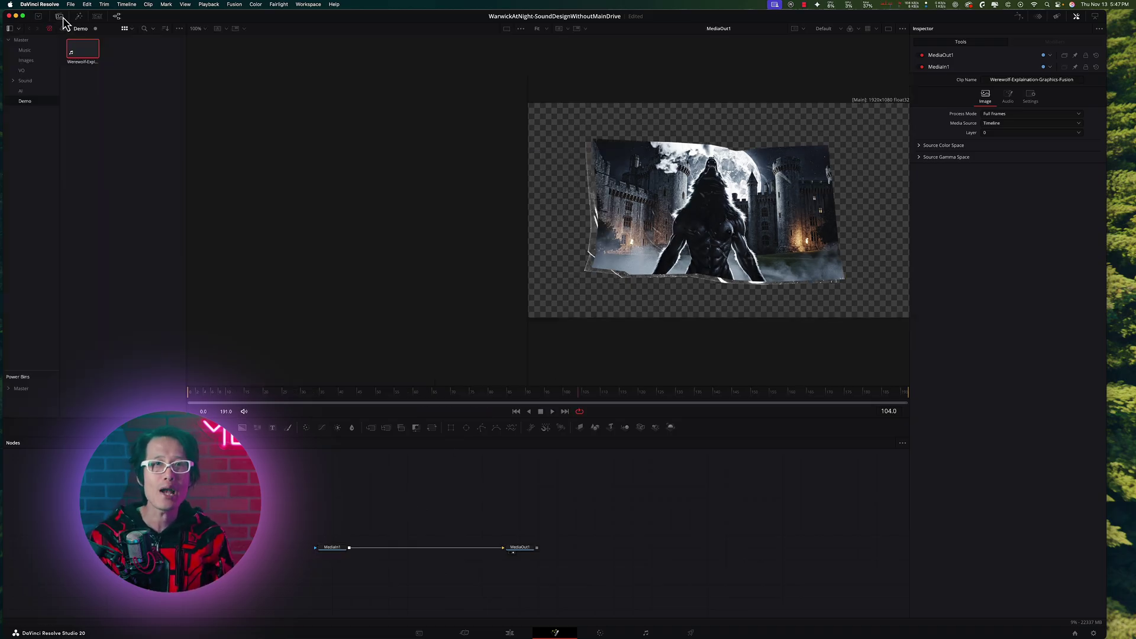
{"action": "left_click", "coordinate": [21, 39]}
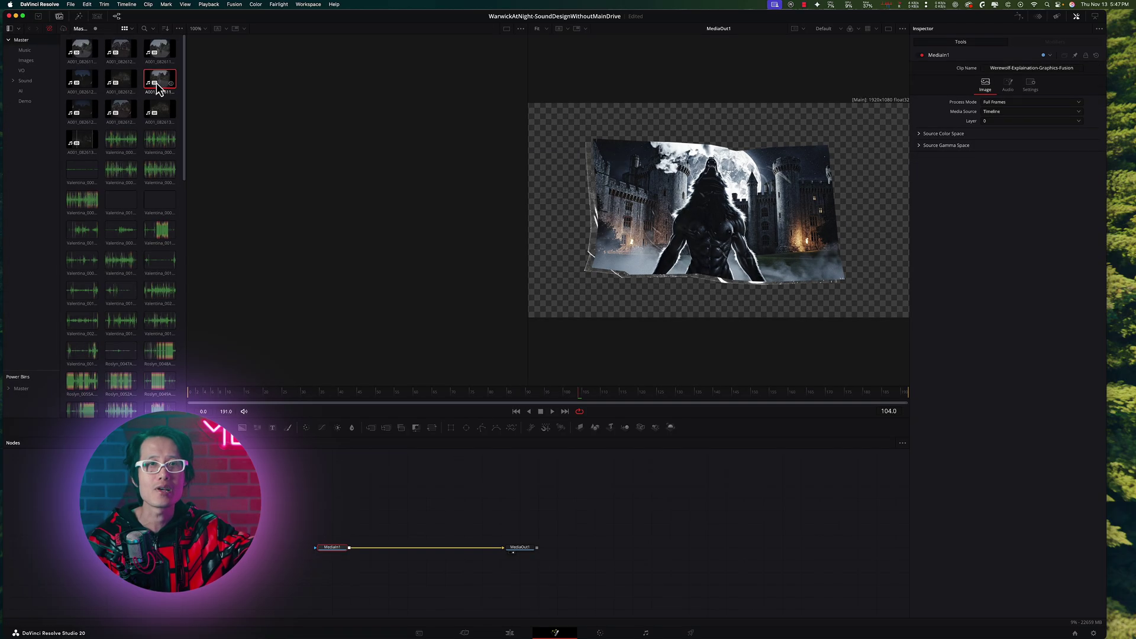
{"action": "left_click_drag", "start_coordinate": [332, 455], "coordinate": [339, 503]}
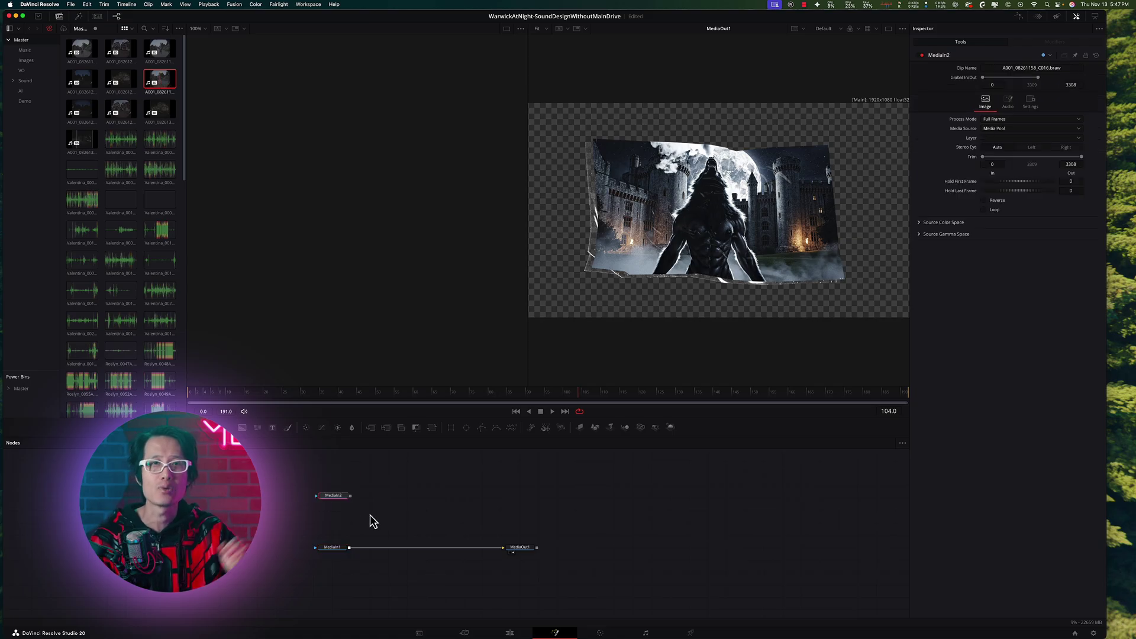
{"action": "scroll", "coordinate": [372, 513], "scroll_direction": "up", "scroll_amount": 3}
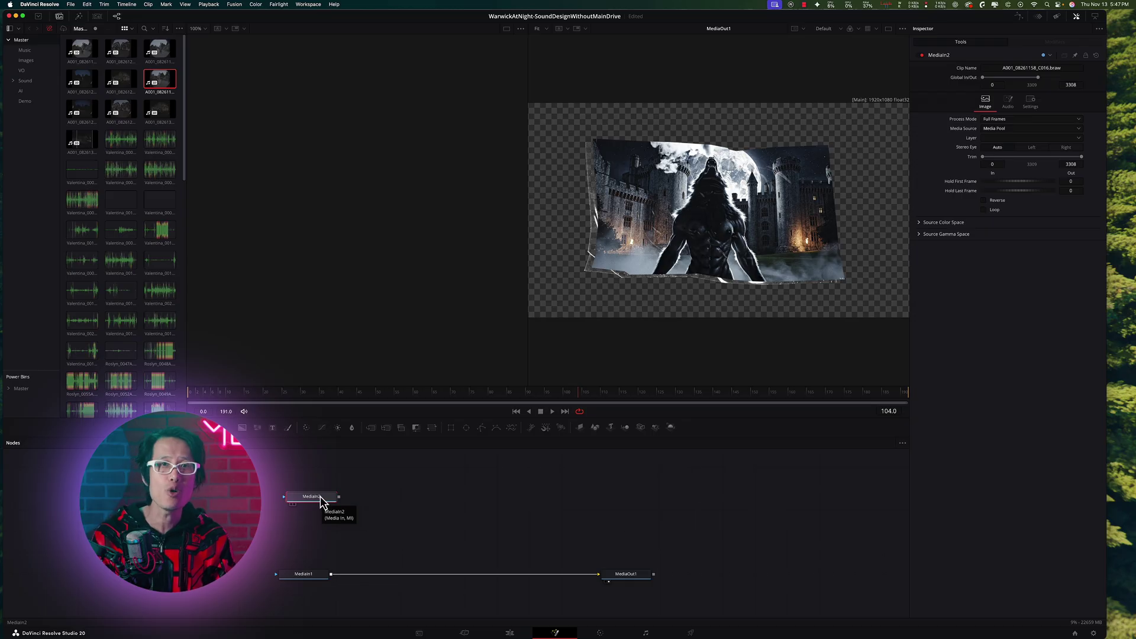
{"action": "left_click_drag", "start_coordinate": [322, 498], "coordinate": [318, 502]}
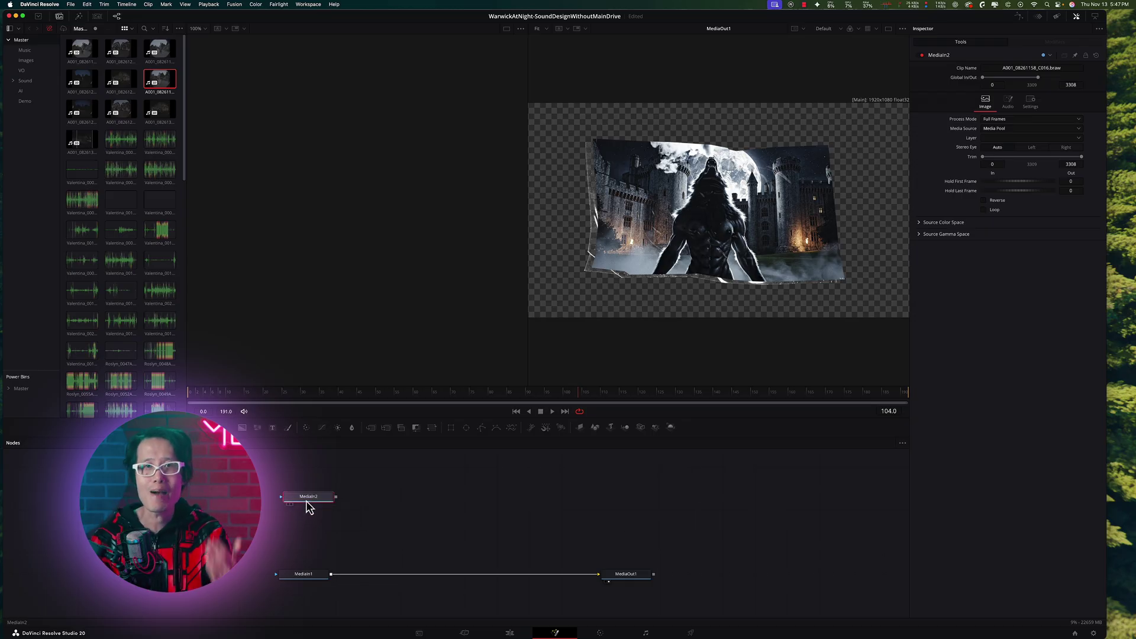
{"action": "key", "text": "1"}
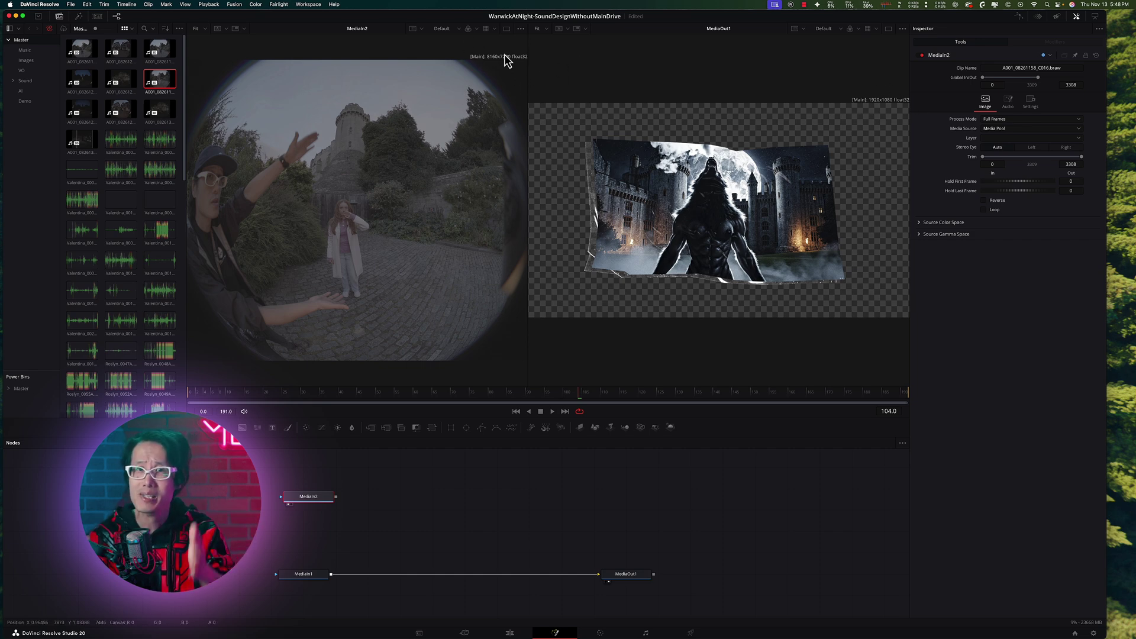
{"action": "left_click", "coordinate": [59, 16]}
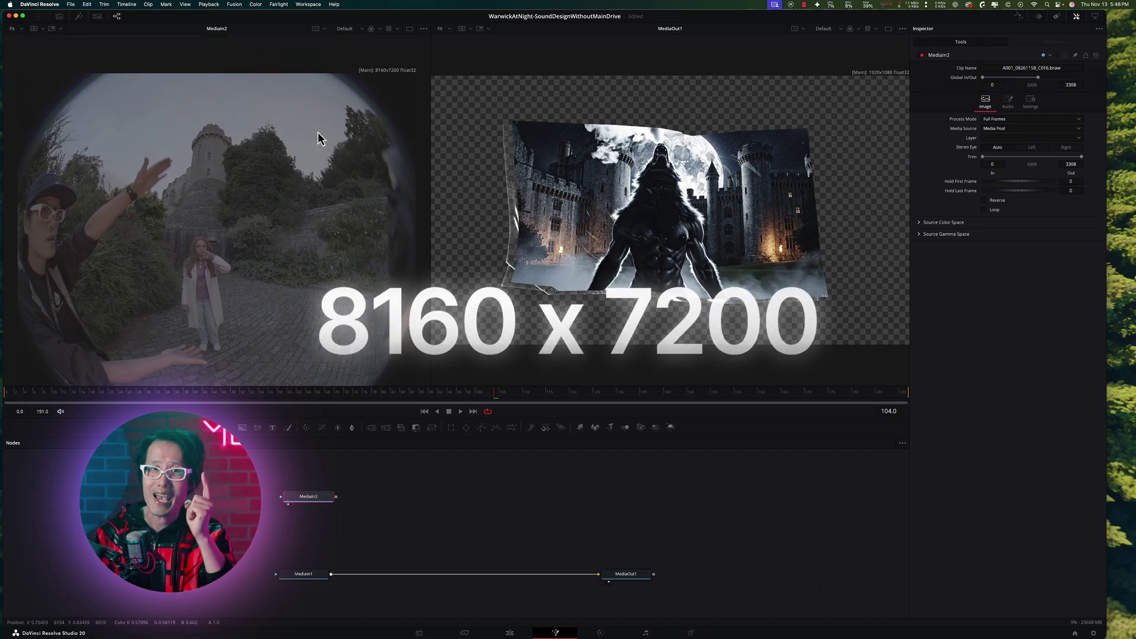
Insert a Crop node directly after MediaIn1
{"action": "left_click", "coordinate": [315, 578]}
{"action": "key", "text": "shift+space"}
{"action": "type", "text": "crop"}
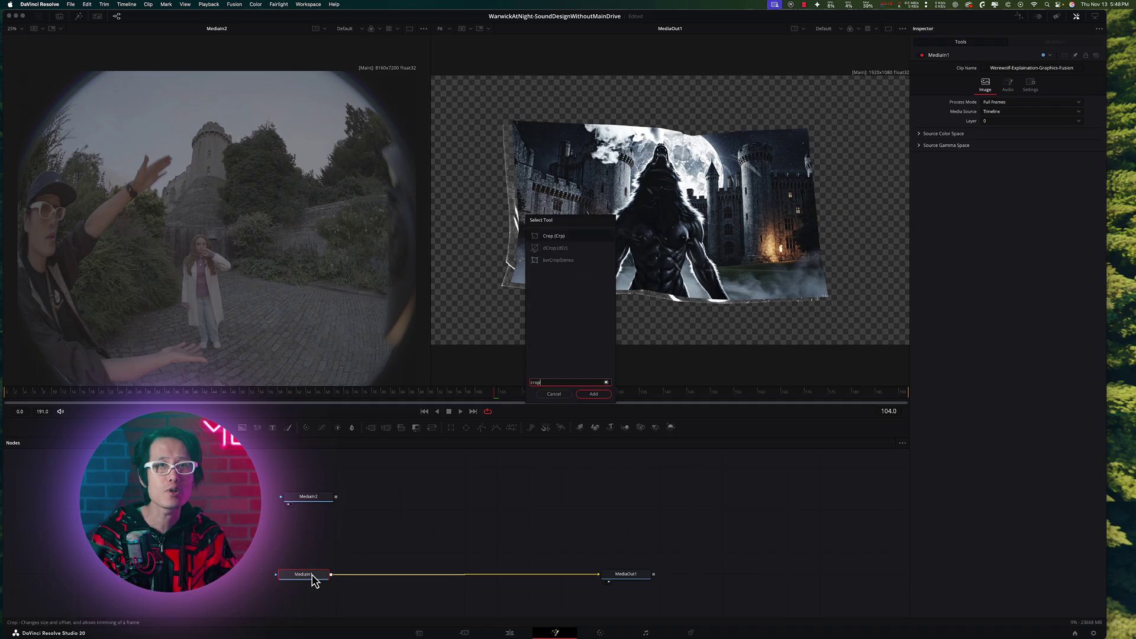
{"action": "key", "text": "Return"}
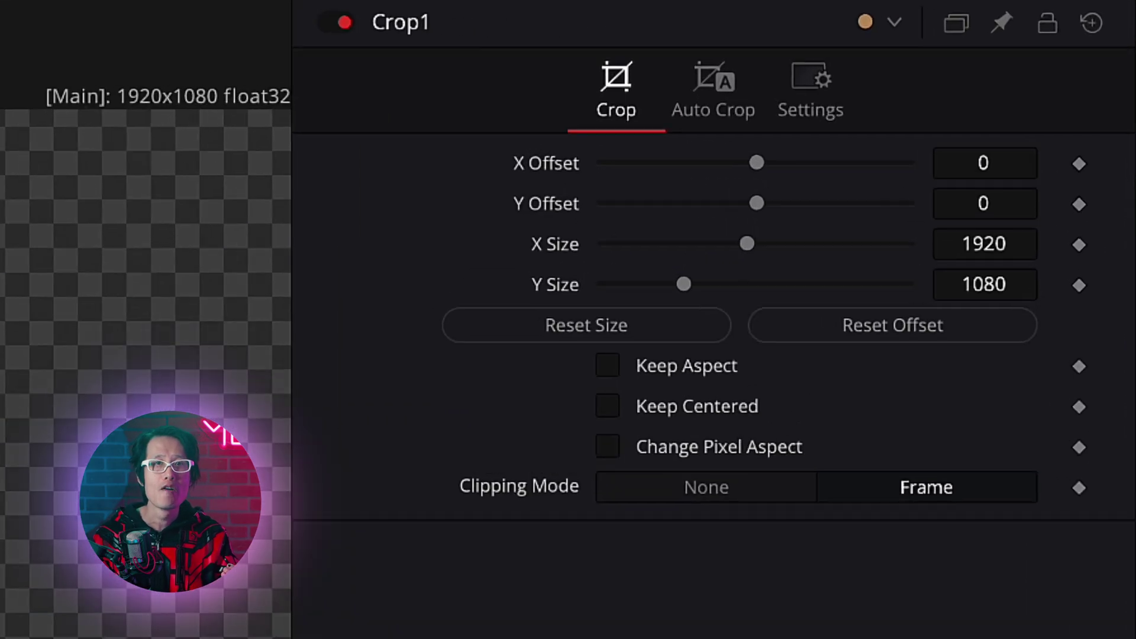
Make the crop a centered square by enabling Keep Centered and setting its Y Size to 1920
{"action": "left_click", "coordinate": [1018, 284]}
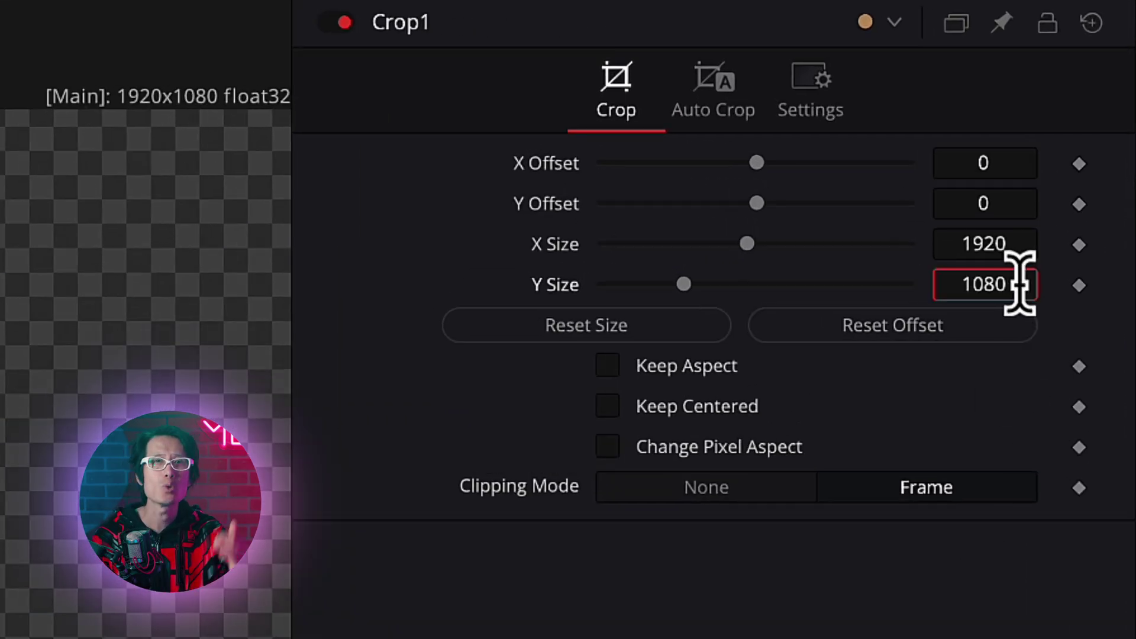
{"action": "left_click", "coordinate": [605, 404]}
{"action": "type", "text": "1920"}
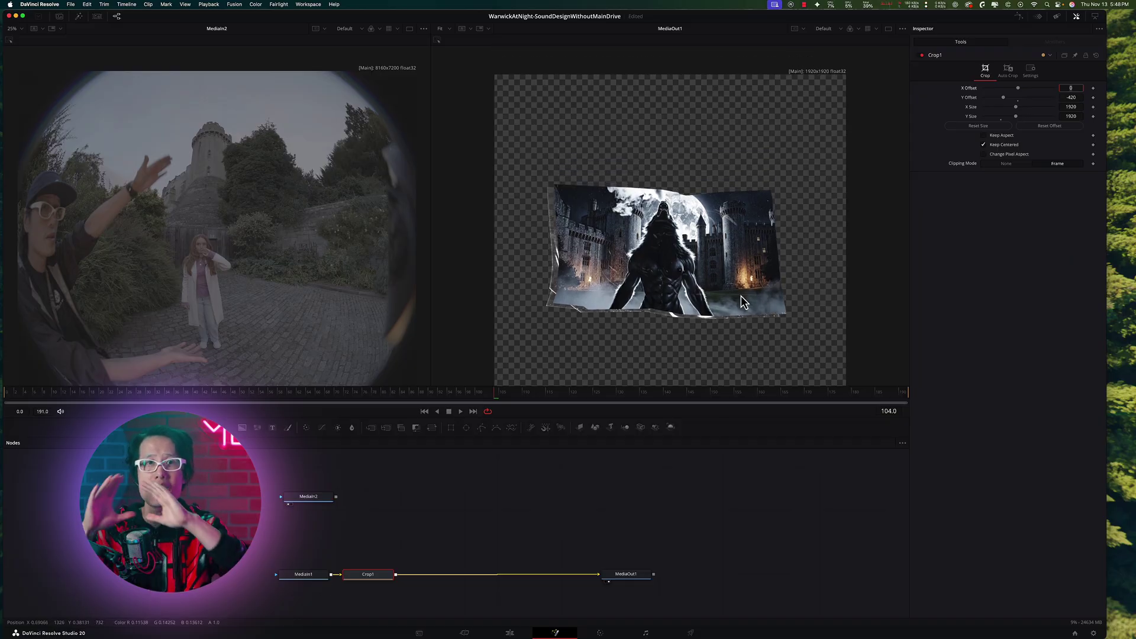
{"action": "scroll", "coordinate": [741, 296], "scroll_direction": "up", "scroll_amount": 3}
{"action": "scroll", "coordinate": [748, 299], "scroll_direction": "down", "scroll_amount": 3}
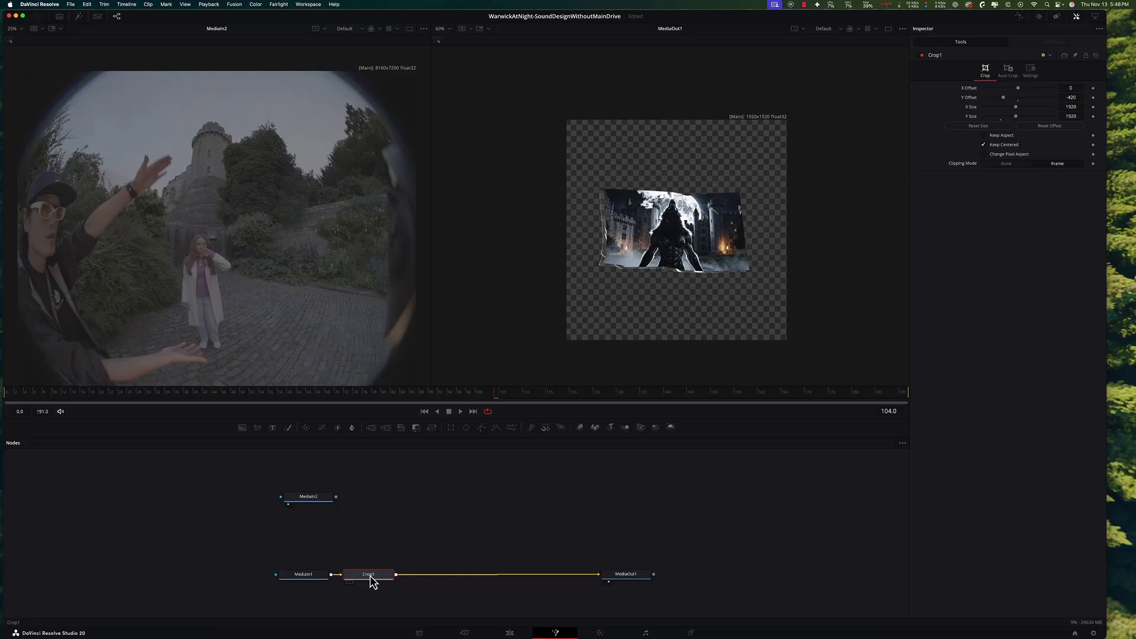
Insert a Resize node directly after the Crop node
{"action": "key", "text": "shift+space"}
{"action": "type", "text": "crop"}
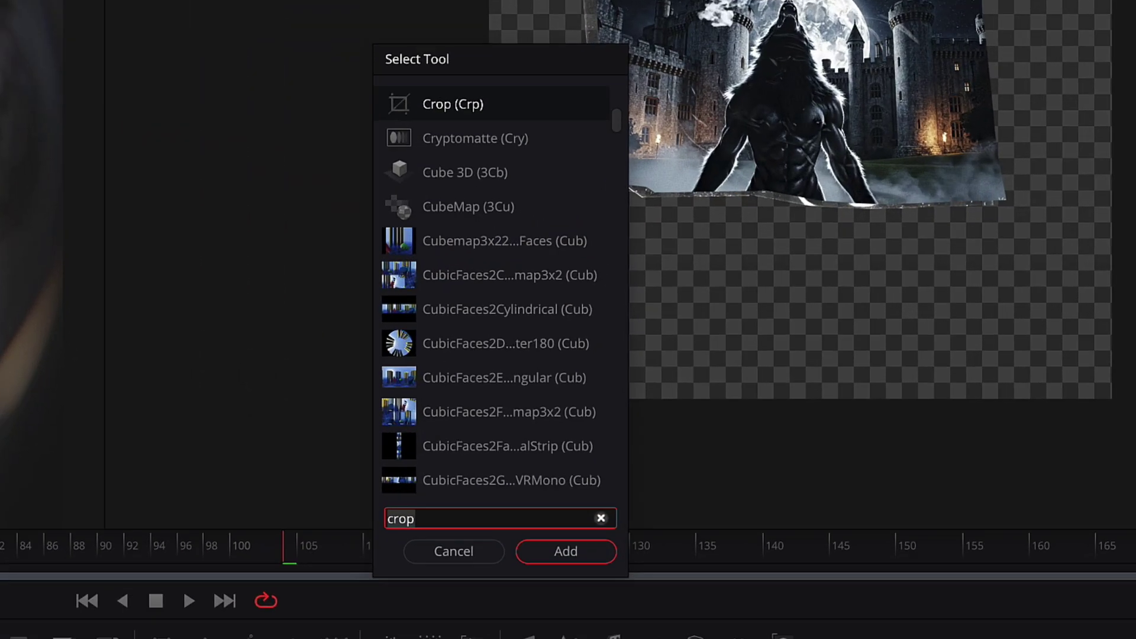
{"action": "key", "text": "BackSpace"}
{"action": "key", "text": "BackSpace"}
{"action": "key", "text": "BackSpace"}
{"action": "key", "text": "BackSpace"}
{"action": "type", "text": "resize"}
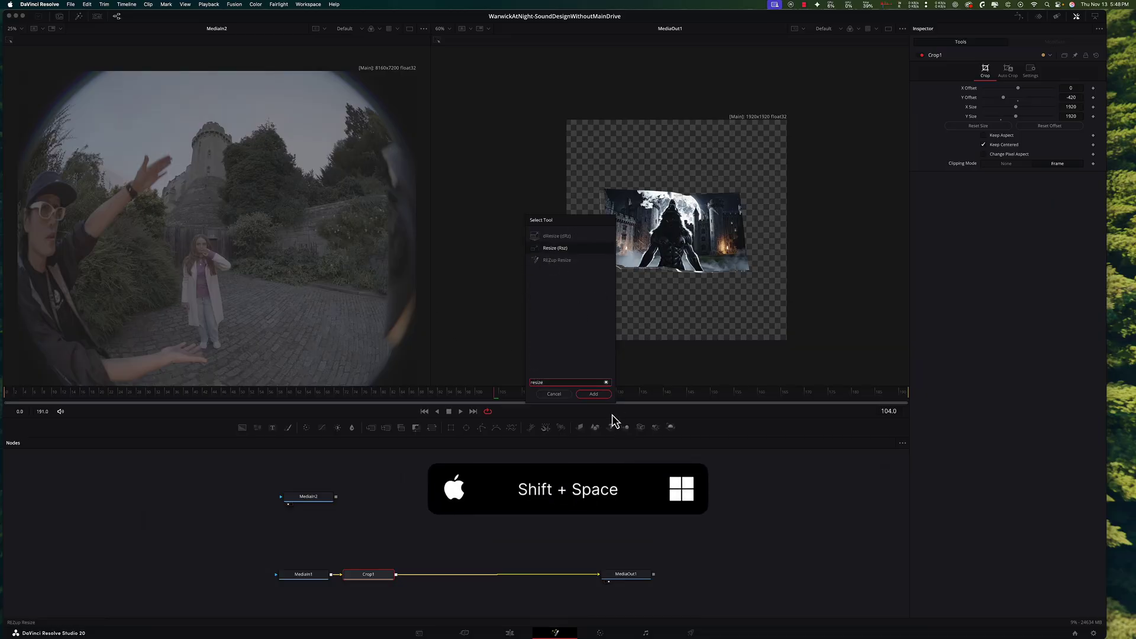
{"action": "left_click", "coordinate": [594, 394]}
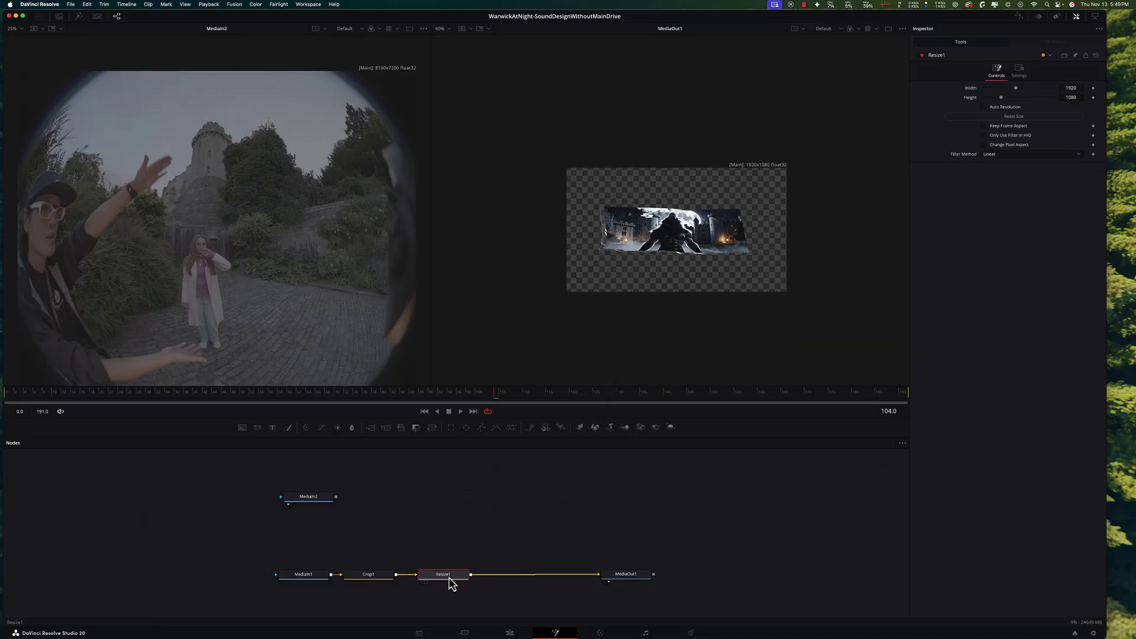
{"action": "right_click", "coordinate": [457, 483]}
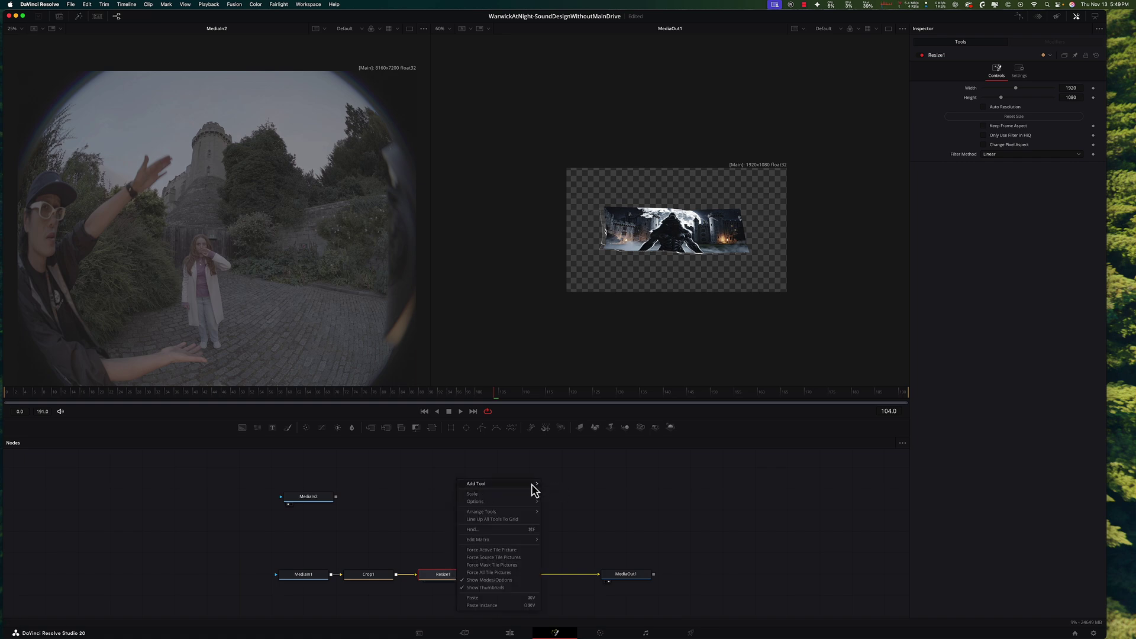
{"action": "mouse_move", "coordinate": [533, 486]}
{"action": "left_click", "coordinate": [415, 529]}
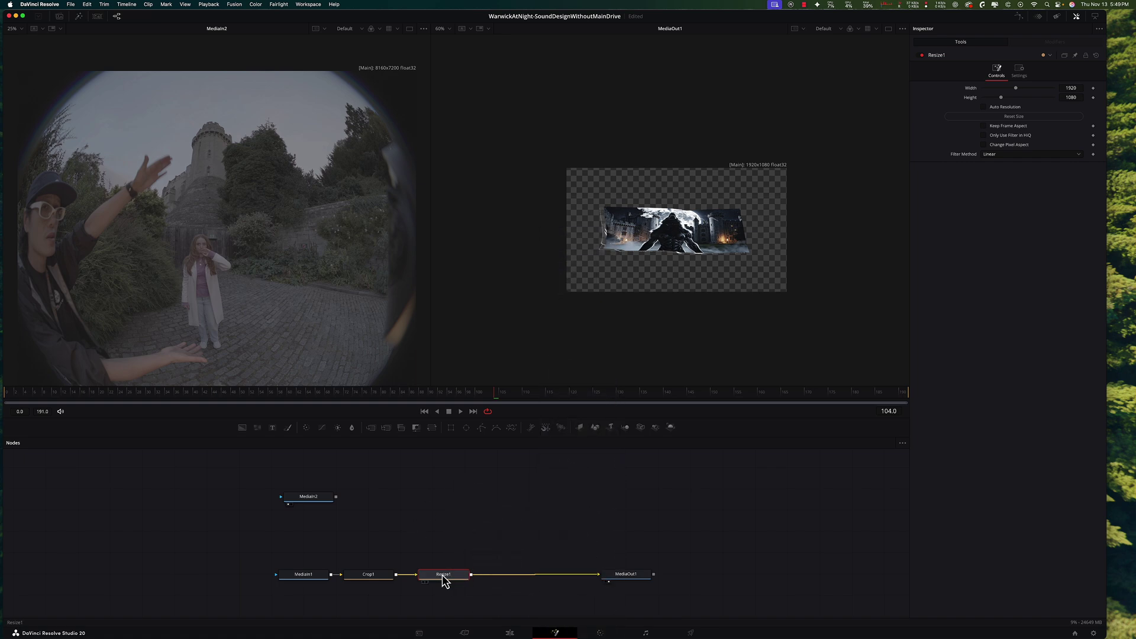
Set the Resize node's width to 8160 and its height to 7200
{"action": "left_click", "coordinate": [1082, 87]}
{"action": "type", "text": "81"}
{"action": "type", "text": "60"}
{"action": "left_click", "coordinate": [1079, 98]}
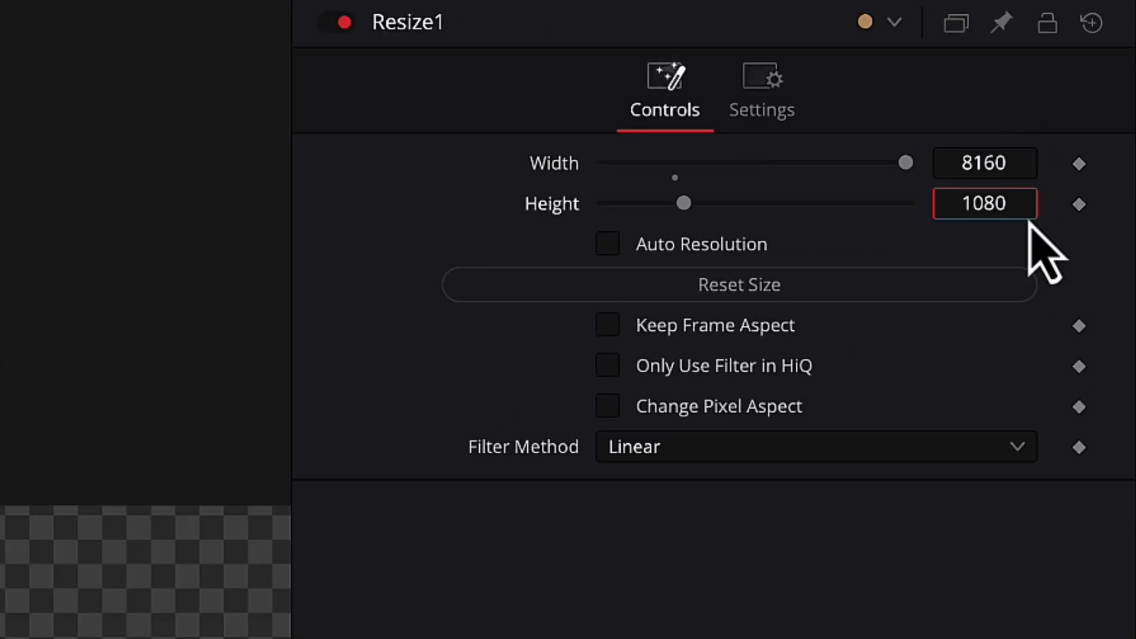
{"action": "type", "text": "7200"}
{"action": "key", "text": "Tab"}
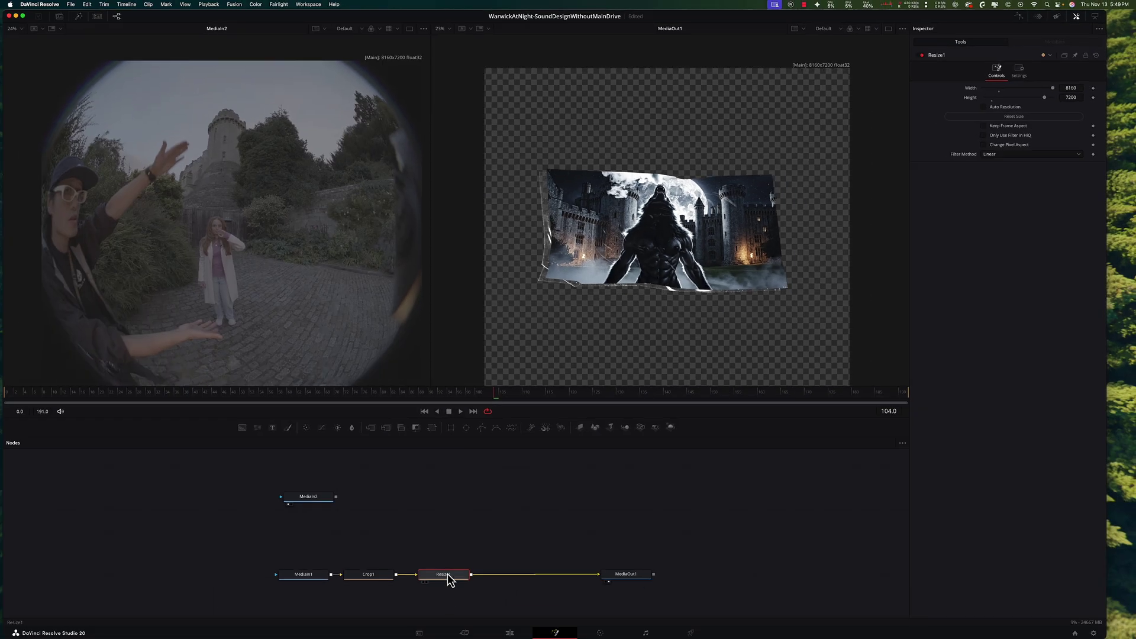
Insert an Immersive Patcher node directly after the Resize node
{"action": "key", "text": "shift+space"}
{"action": "type", "text": "imm"}
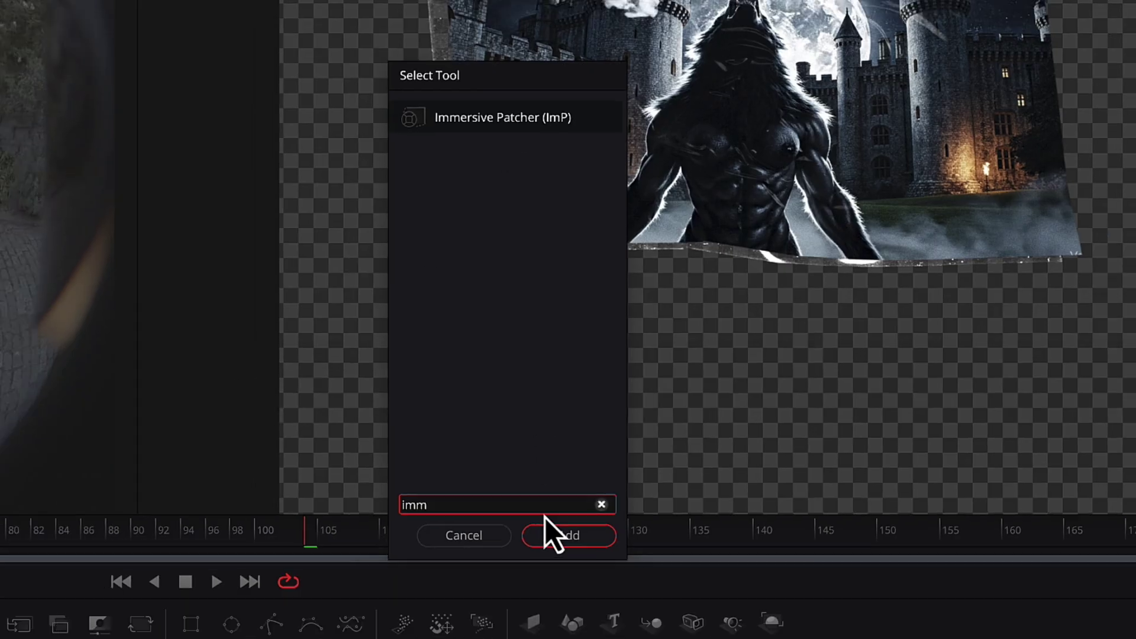
{"action": "left_click", "coordinate": [543, 551]}
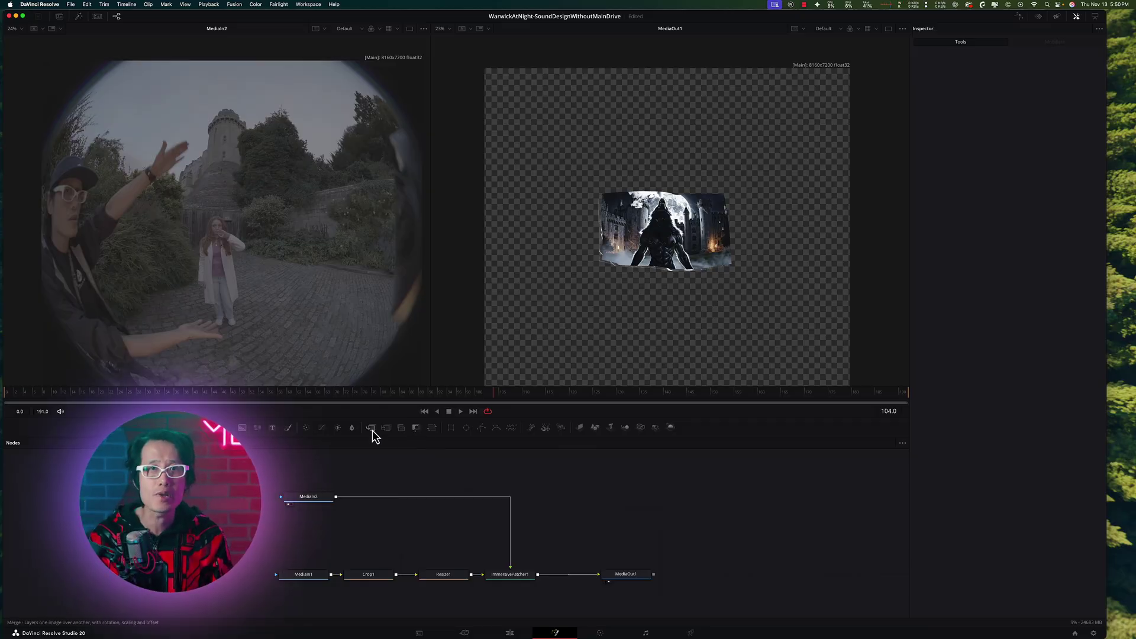
Merge the Immersive Patcher output as foreground over MediaIn2 as background and display the Merge node in the second viewer
{"action": "left_click", "coordinate": [571, 500]}
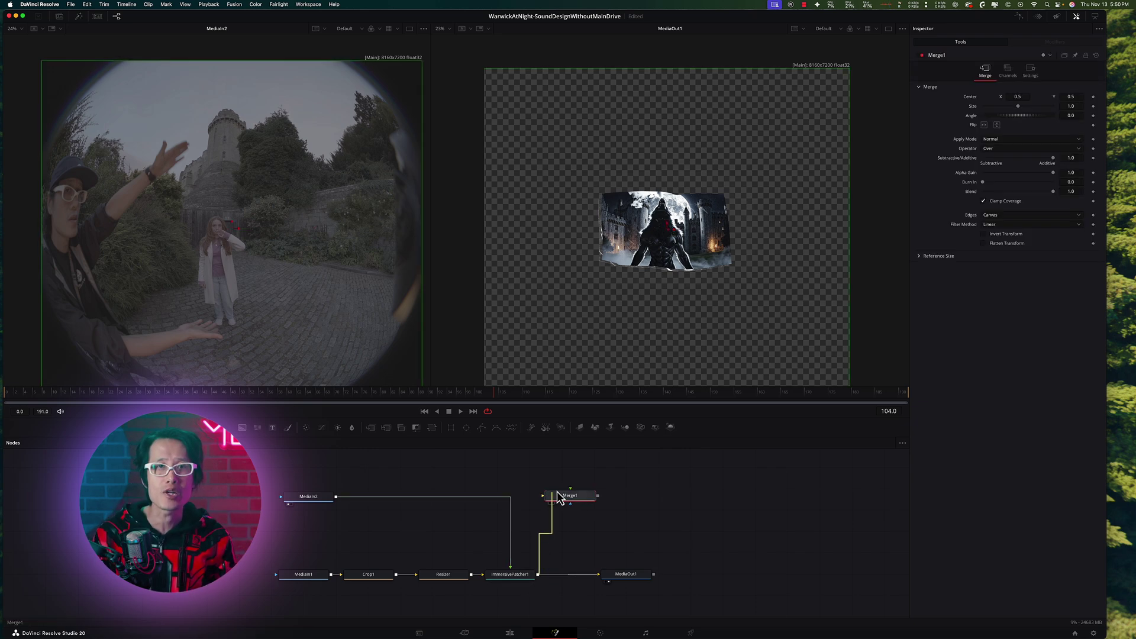
{"action": "left_click_drag", "start_coordinate": [336, 498], "coordinate": [544, 498]}
{"action": "left_click_drag", "start_coordinate": [346, 499], "coordinate": [363, 533]}
{"action": "left_click", "coordinate": [580, 498]}
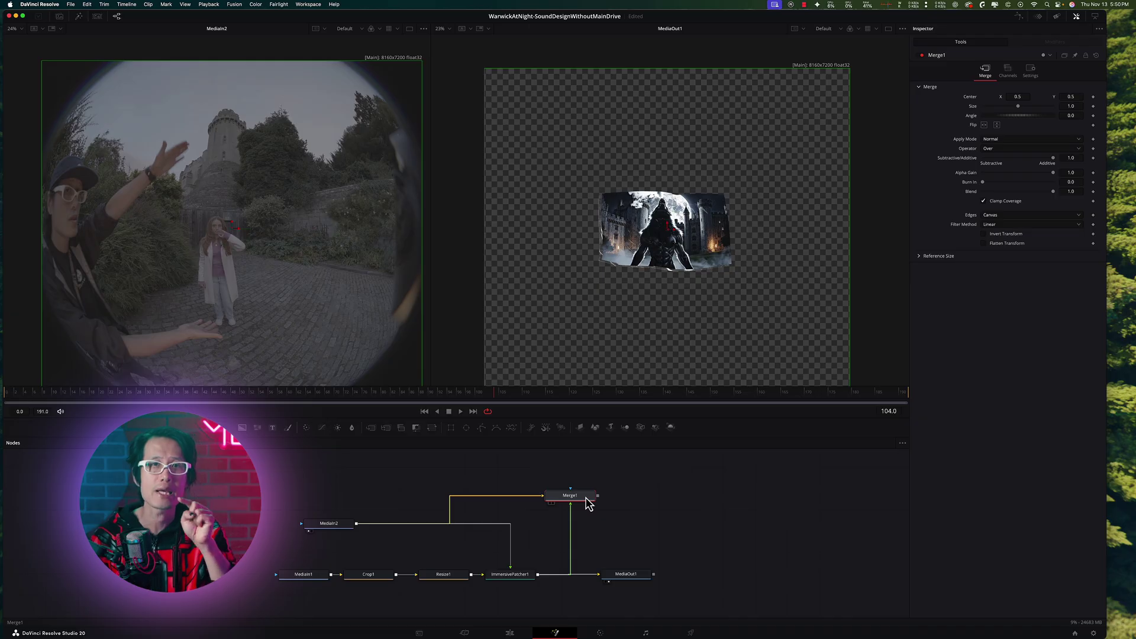
{"action": "key", "text": "2"}
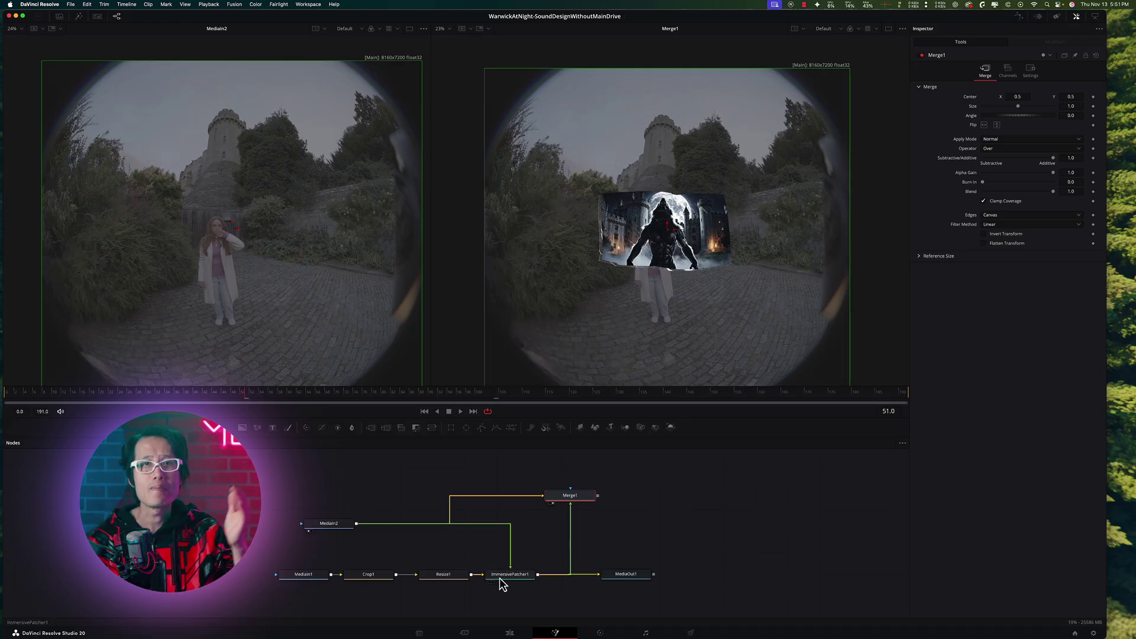
Shrink the werewolf graphic by setting the Immersive Patcher's Angle of View to 63.5
{"action": "left_click", "coordinate": [500, 577]}
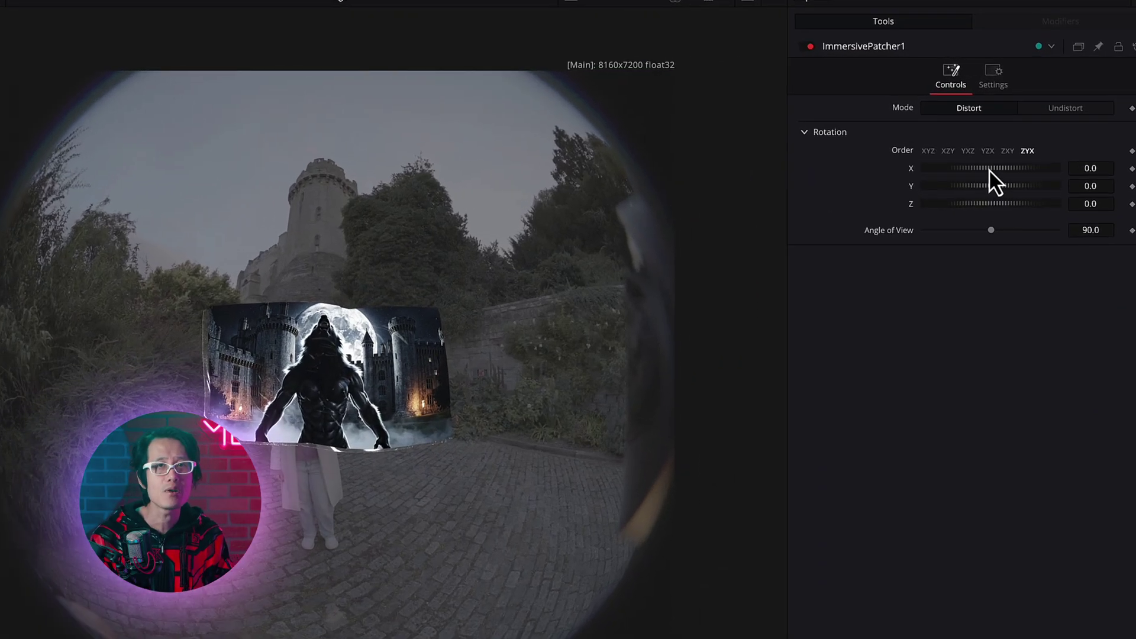
{"action": "left_click_drag", "start_coordinate": [991, 230], "coordinate": [972, 233]}
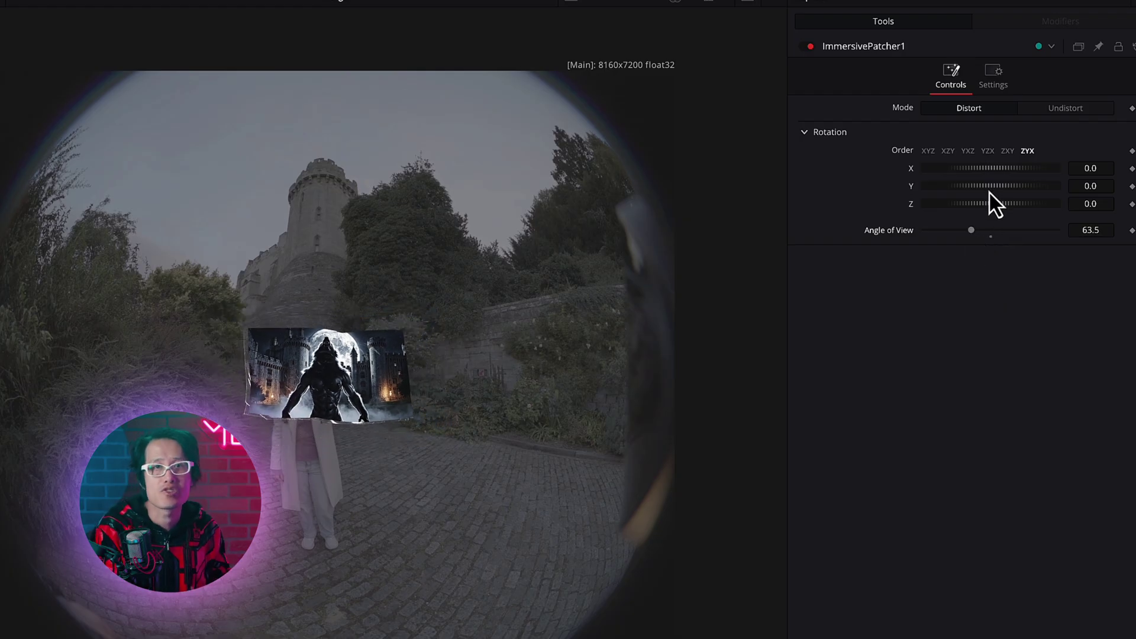
Try rotating the werewolf graphic around the X, Y and Z axes in the Immersive Patcher and reset all three rotations
{"action": "left_click_drag", "start_coordinate": [980, 184], "coordinate": [1019, 178]}
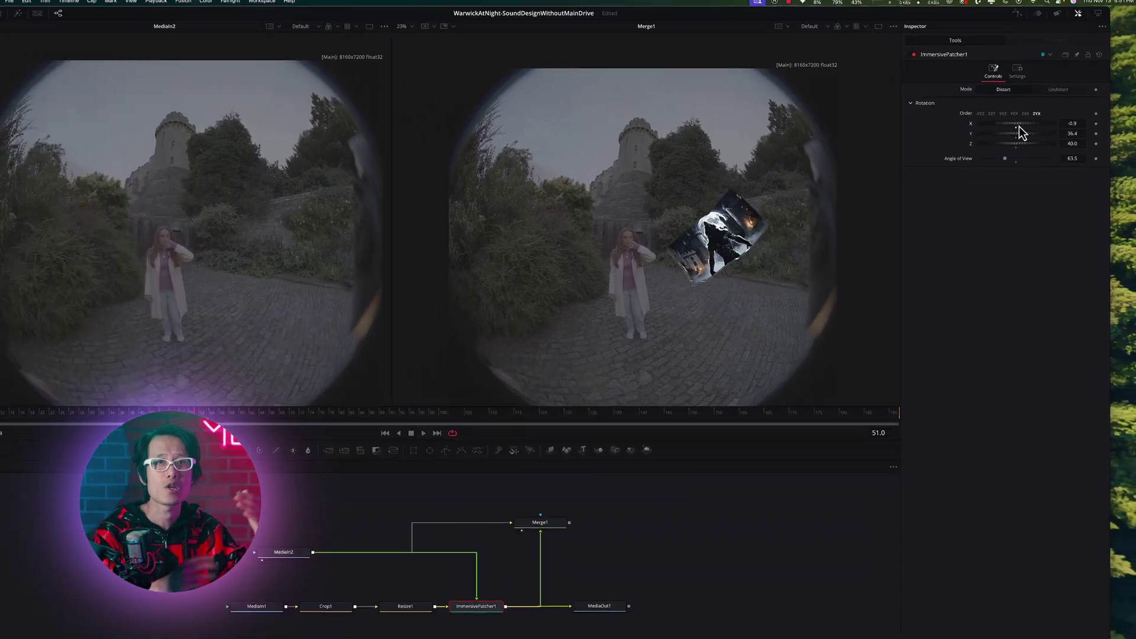
{"action": "double_click", "coordinate": [1020, 139]}
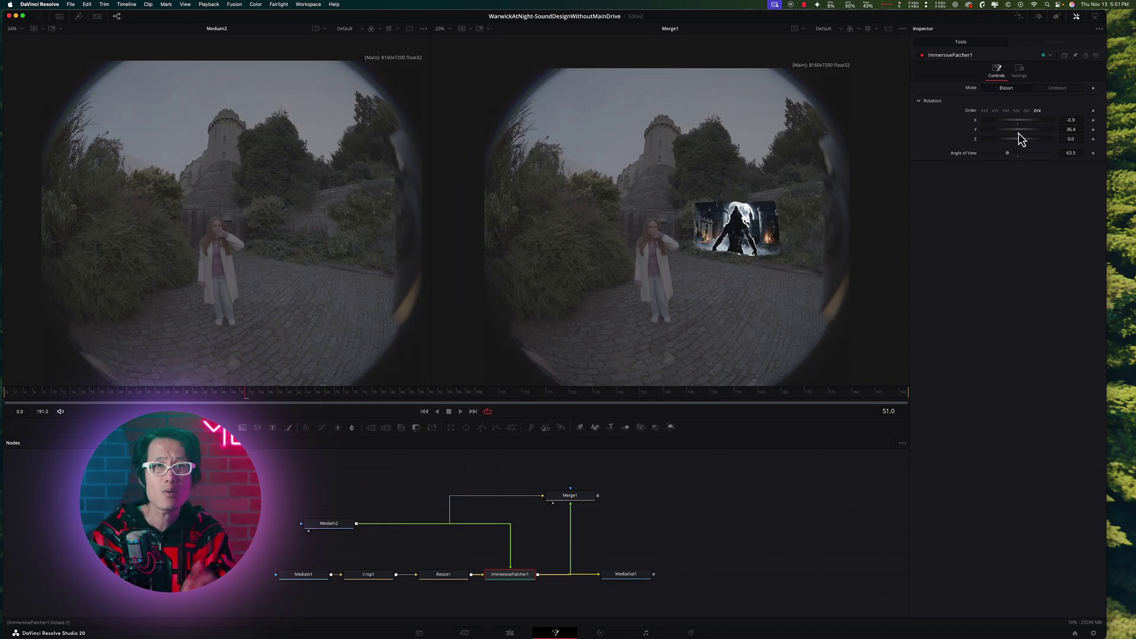
{"action": "double_click", "coordinate": [1018, 129]}
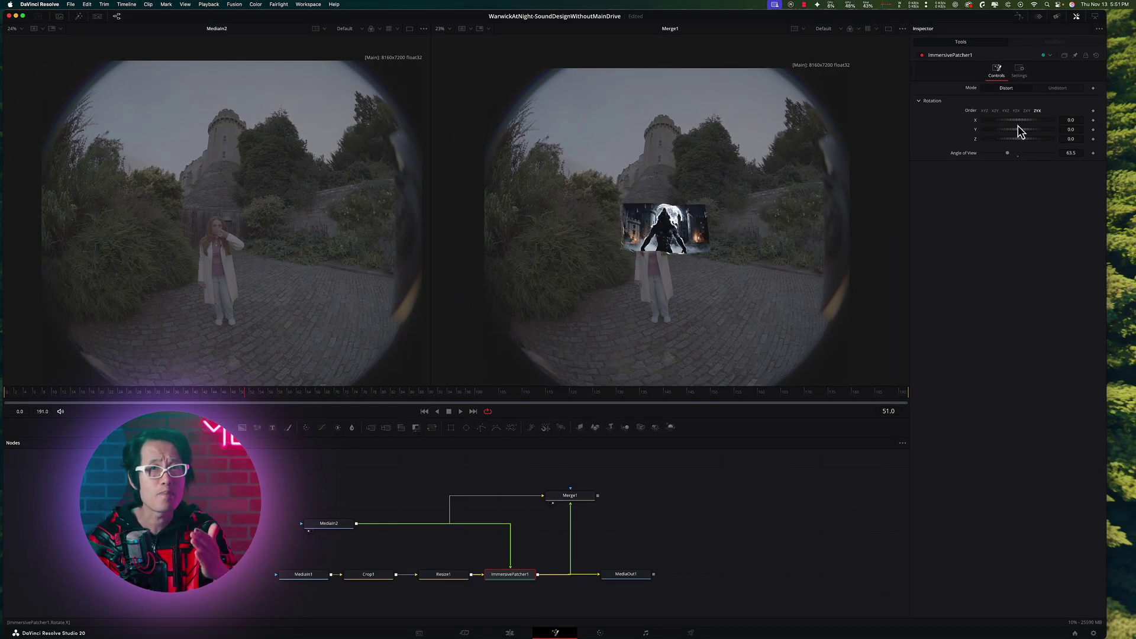
{"action": "double_click", "coordinate": [1018, 121]}
Raise the werewolf graphic above the woman by setting the Immersive Patcher's X rotation to -22.7
{"action": "left_click_drag", "start_coordinate": [1016, 122], "coordinate": [1007, 128]}
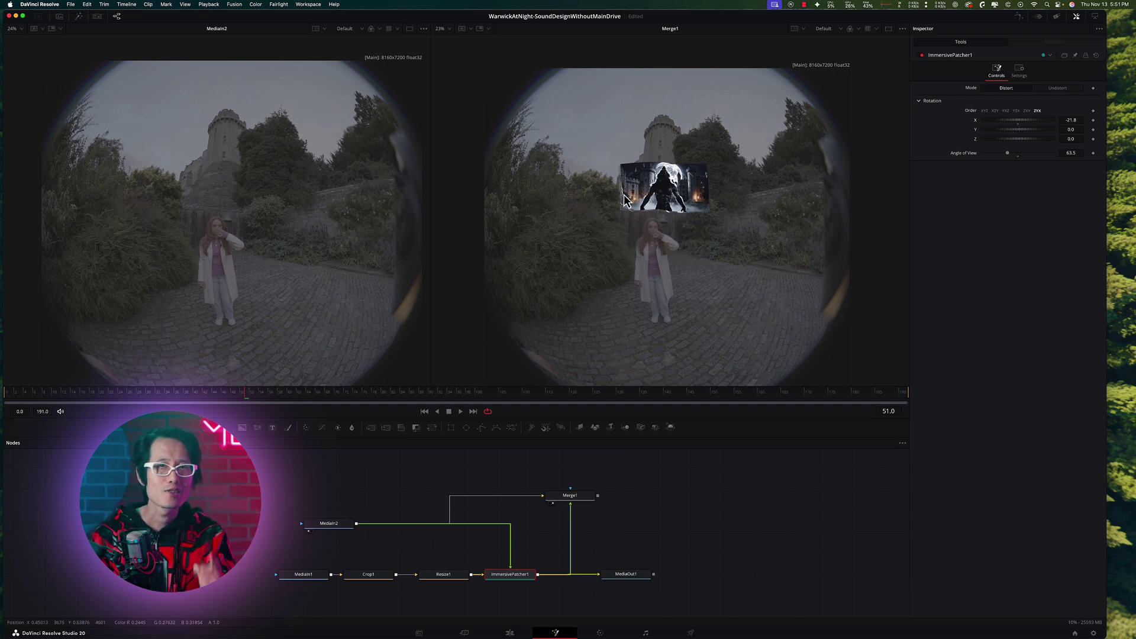
{"action": "left_click_drag", "start_coordinate": [1025, 127], "coordinate": [986, 149]}
Switch the viewer showing the merged composite to a 360° view
{"action": "right_click", "coordinate": [694, 258]}
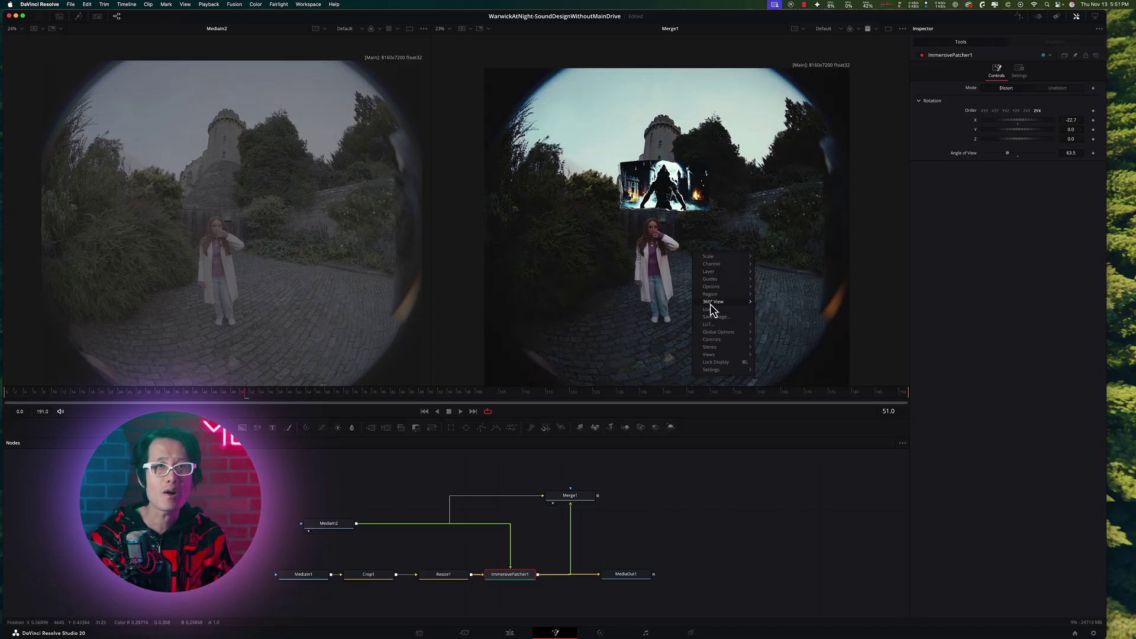
{"action": "mouse_move", "coordinate": [713, 302]}
{"action": "left_click", "coordinate": [776, 332]}
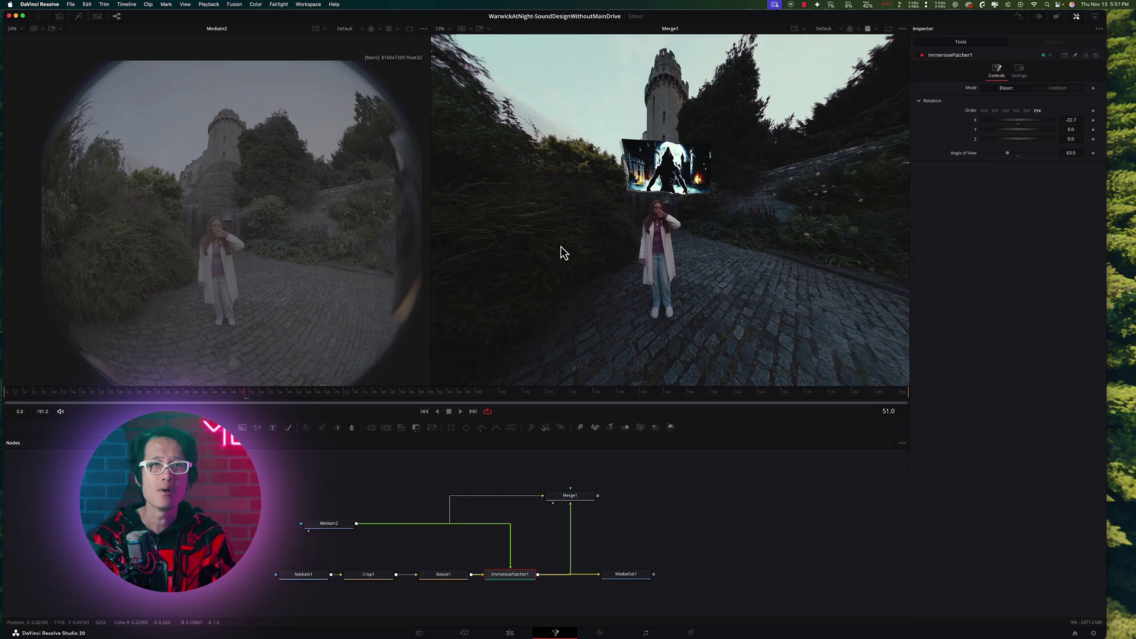
Inspect the composited werewolf graphic in the 360° view and on the Edit page in the immersive Viewport mode
{"action": "mouse_move", "coordinate": [602, 260]}
{"action": "left_mouse_down"}
{"action": "mouse_move", "coordinate": [647, 274]}
{"action": "mouse_move", "coordinate": [591, 251]}
{"action": "mouse_move", "coordinate": [601, 289]}
{"action": "mouse_move", "coordinate": [616, 213]}
{"action": "mouse_move", "coordinate": [600, 291]}
{"action": "mouse_move", "coordinate": [609, 272]}
{"action": "left_mouse_up"}
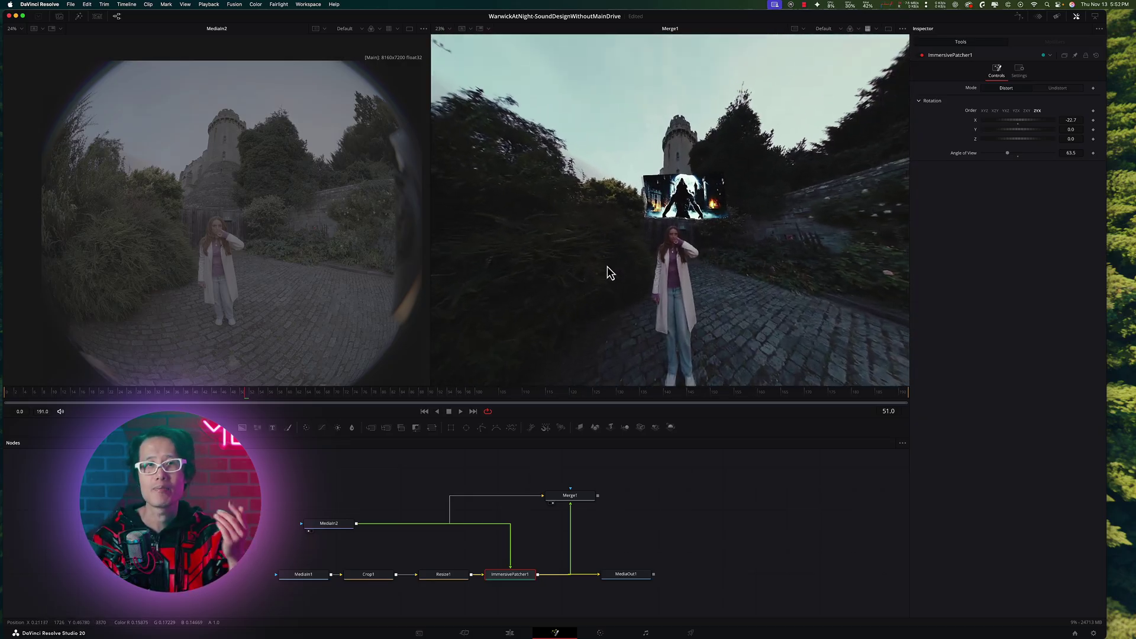
{"action": "left_click", "coordinate": [510, 633]}
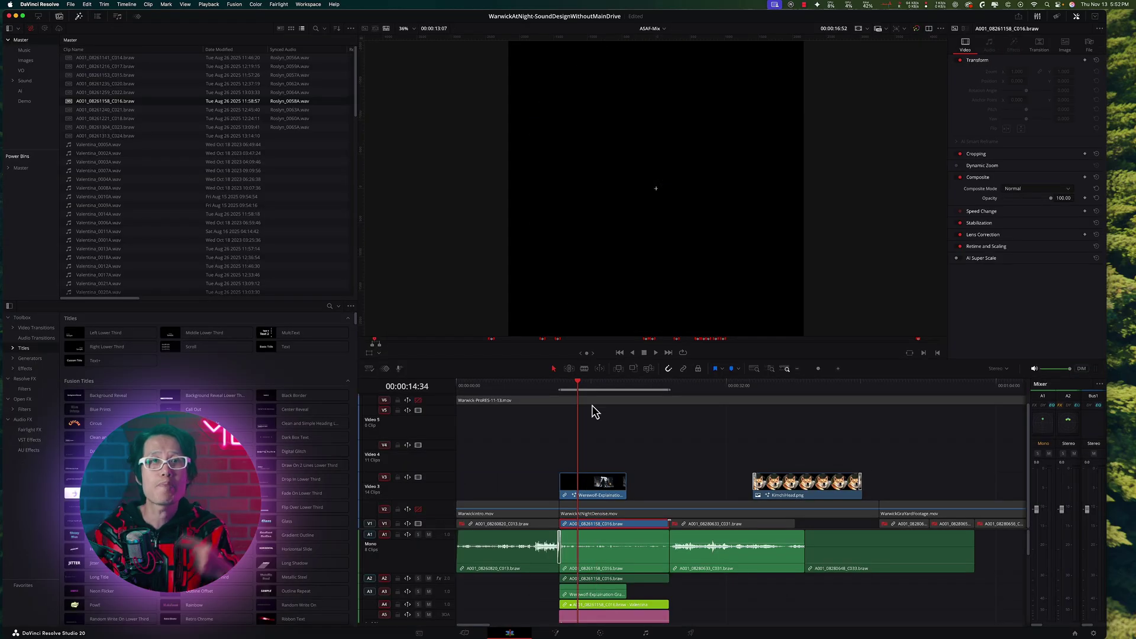
{"action": "left_click", "coordinate": [378, 354]}
{"action": "left_click", "coordinate": [382, 424]}
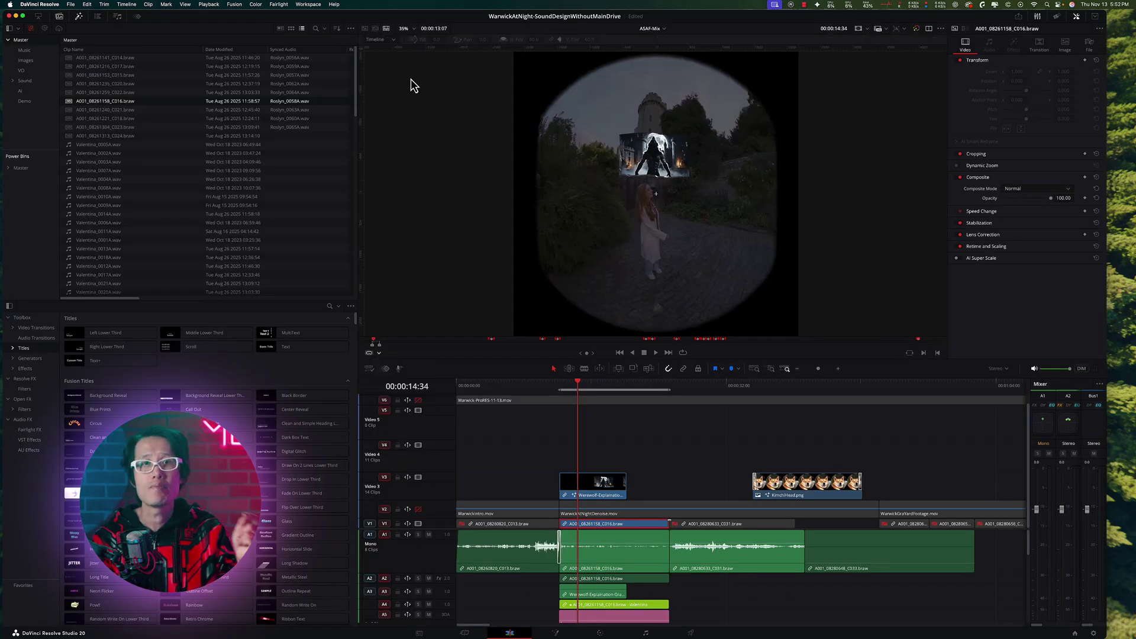
{"action": "left_click", "coordinate": [393, 40]}
{"action": "left_click", "coordinate": [376, 65]}
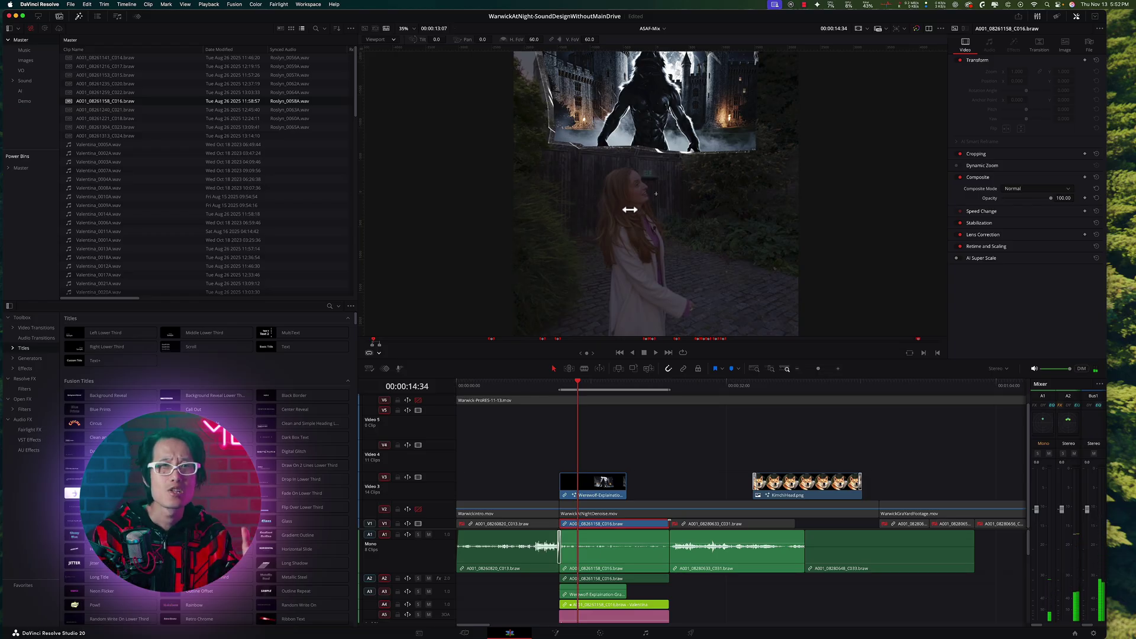
{"action": "left_click_drag", "start_coordinate": [631, 244], "coordinate": [637, 269]}
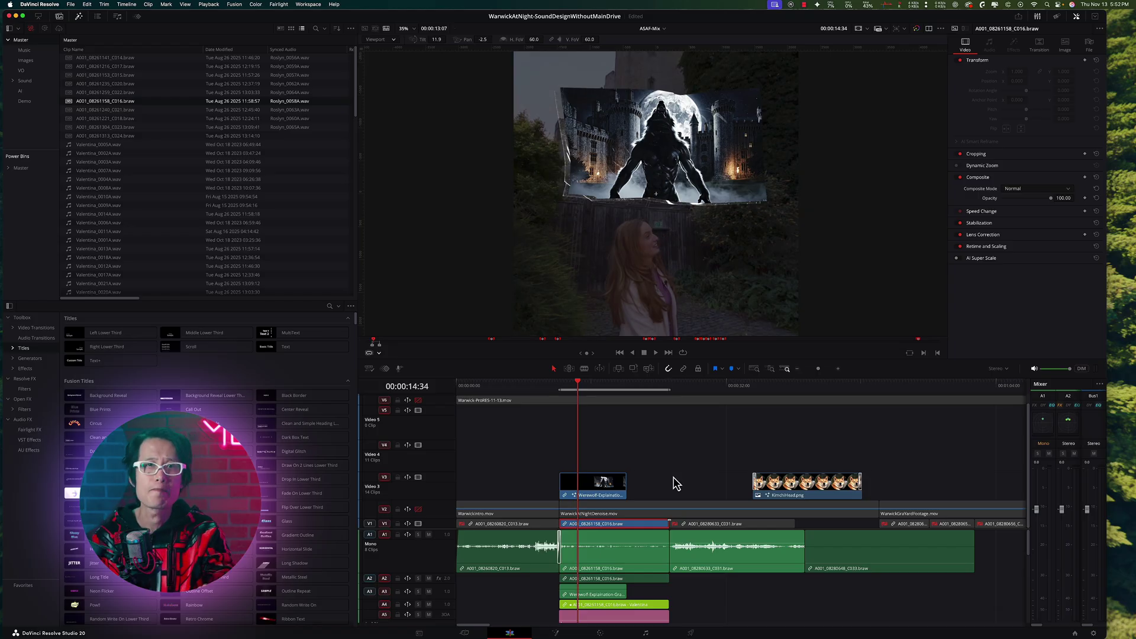
{"action": "left_click_drag", "start_coordinate": [654, 231], "coordinate": [641, 219]}
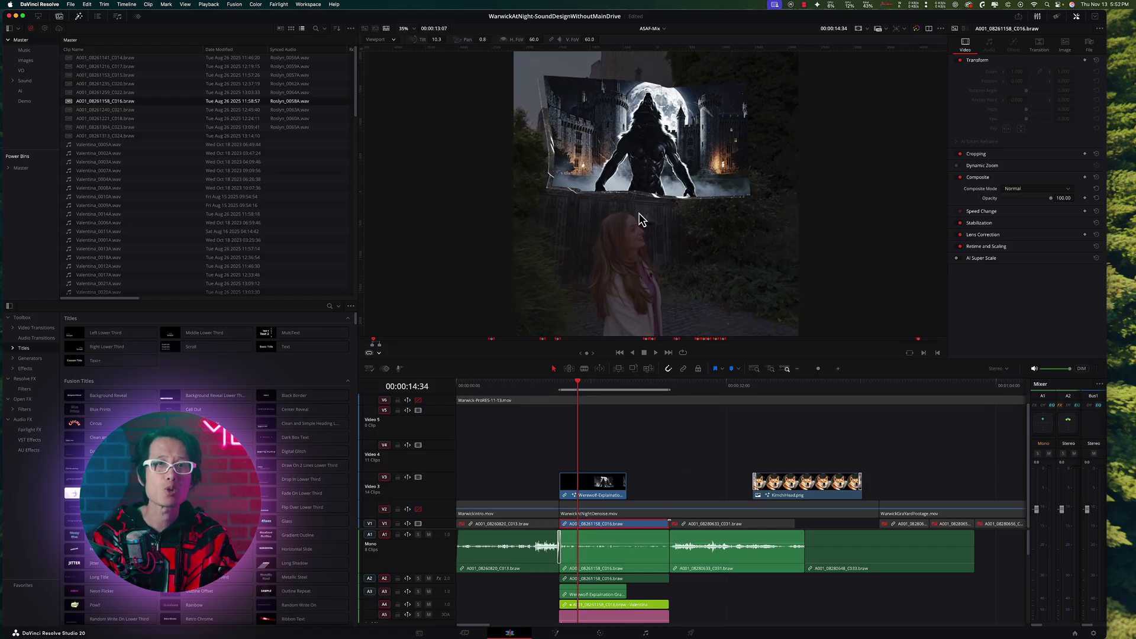
On the Color page, set the stereo output to Anaglyph (B/W) and show the werewolf graphic in the immersive Viewport mode
{"action": "left_click", "coordinate": [602, 634]}
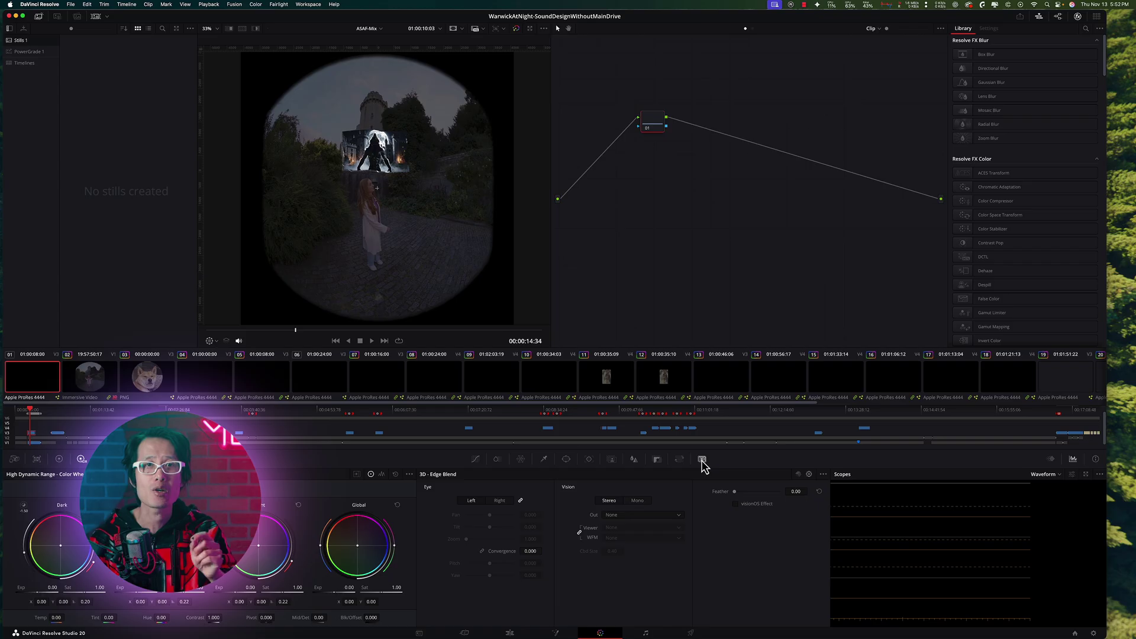
{"action": "left_click", "coordinate": [626, 523]}
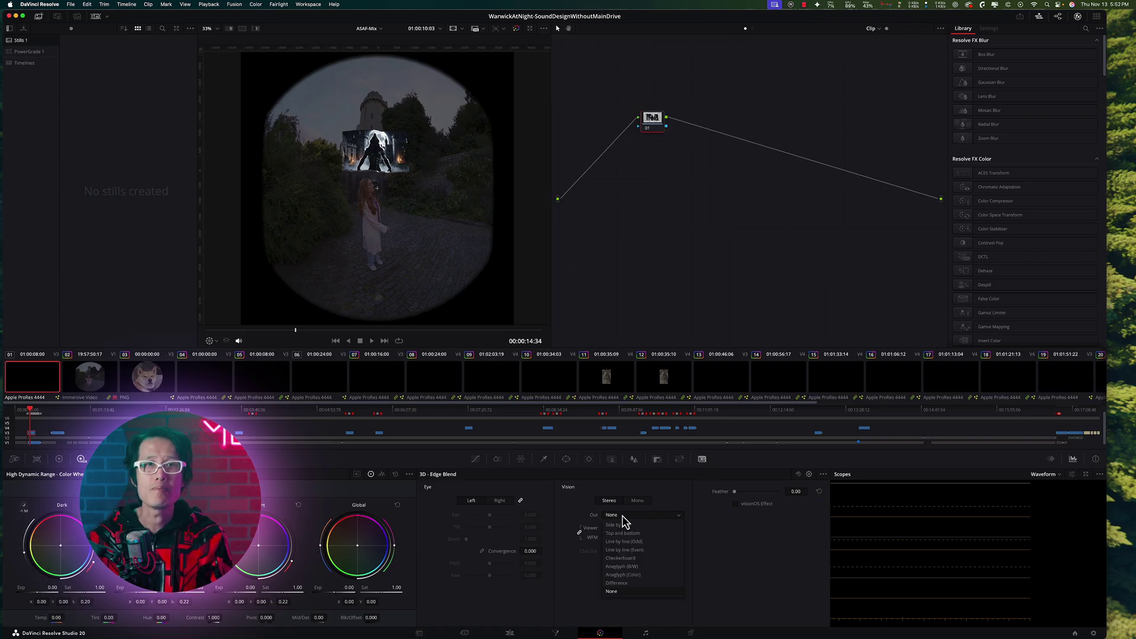
{"action": "left_click", "coordinate": [625, 567]}
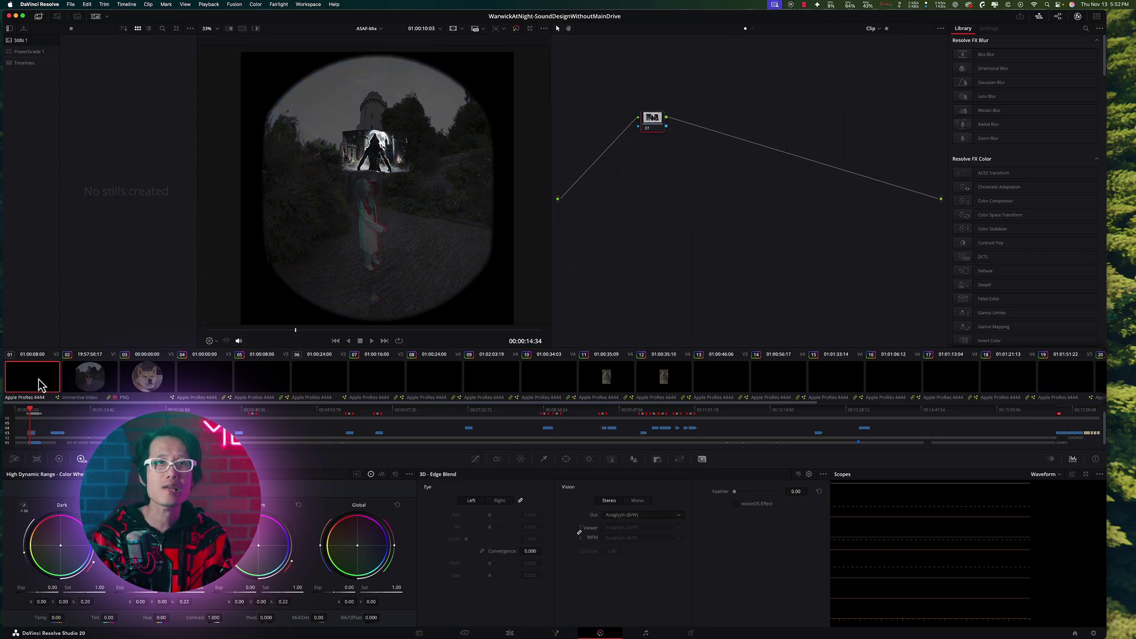
{"action": "left_click", "coordinate": [212, 341]}
{"action": "left_click", "coordinate": [237, 373]}
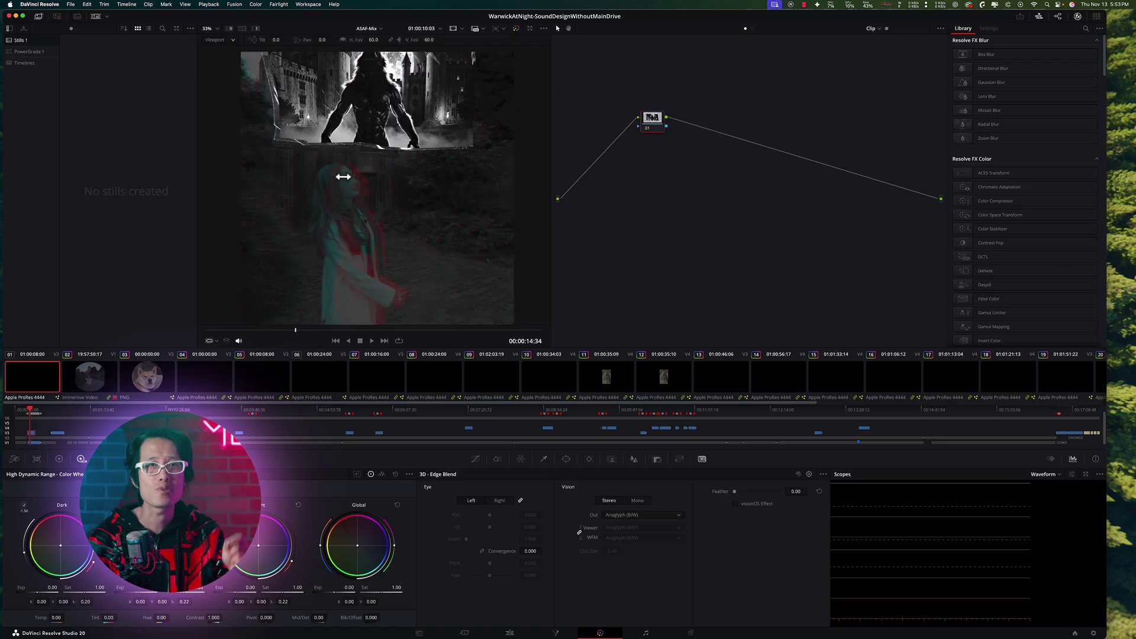
{"action": "left_click_drag", "start_coordinate": [388, 213], "coordinate": [397, 255]}
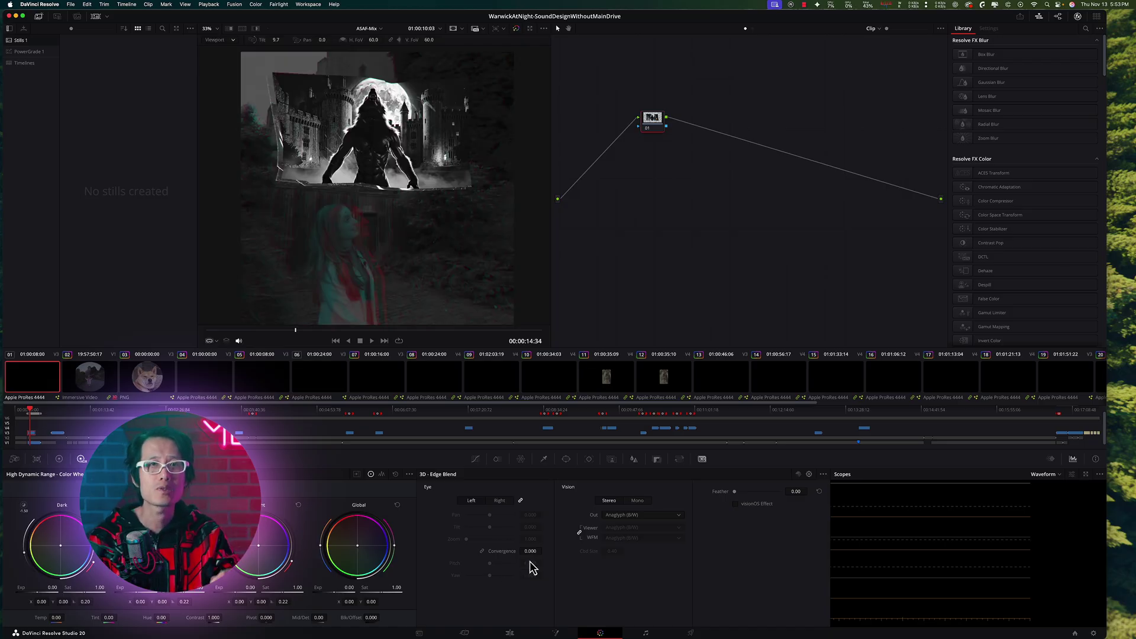
Raise the werewolf graphic's stereo Convergence to 29.790 and check its depth against the woman
{"action": "left_click_drag", "start_coordinate": [530, 551], "coordinate": [550, 552]}
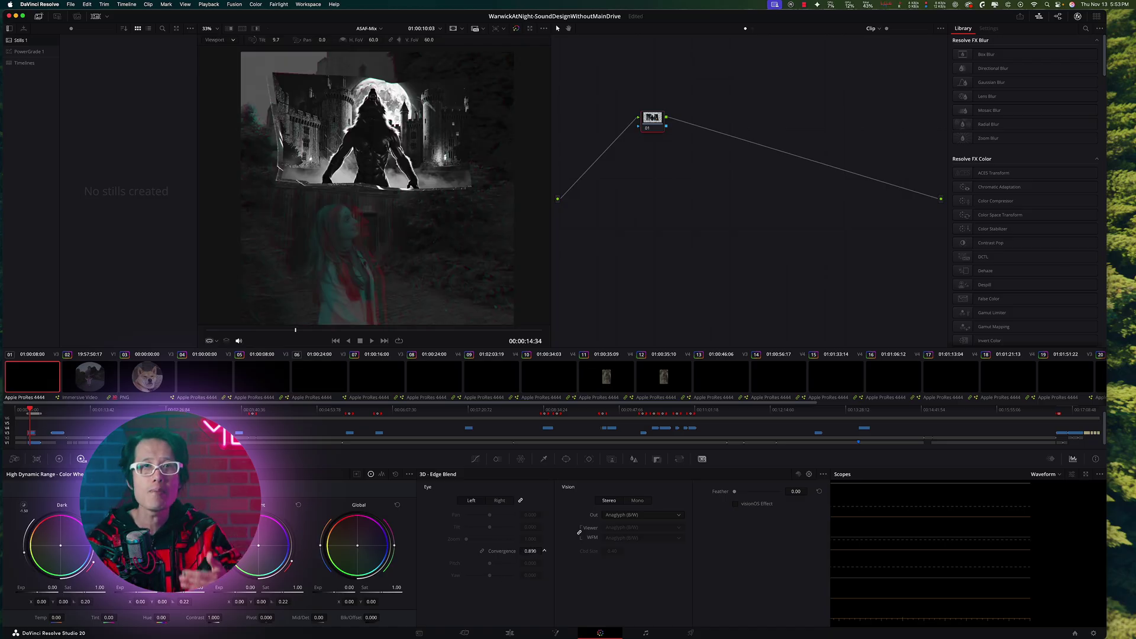
{"action": "left_click_drag", "start_coordinate": [544, 552], "coordinate": [545, 551]}
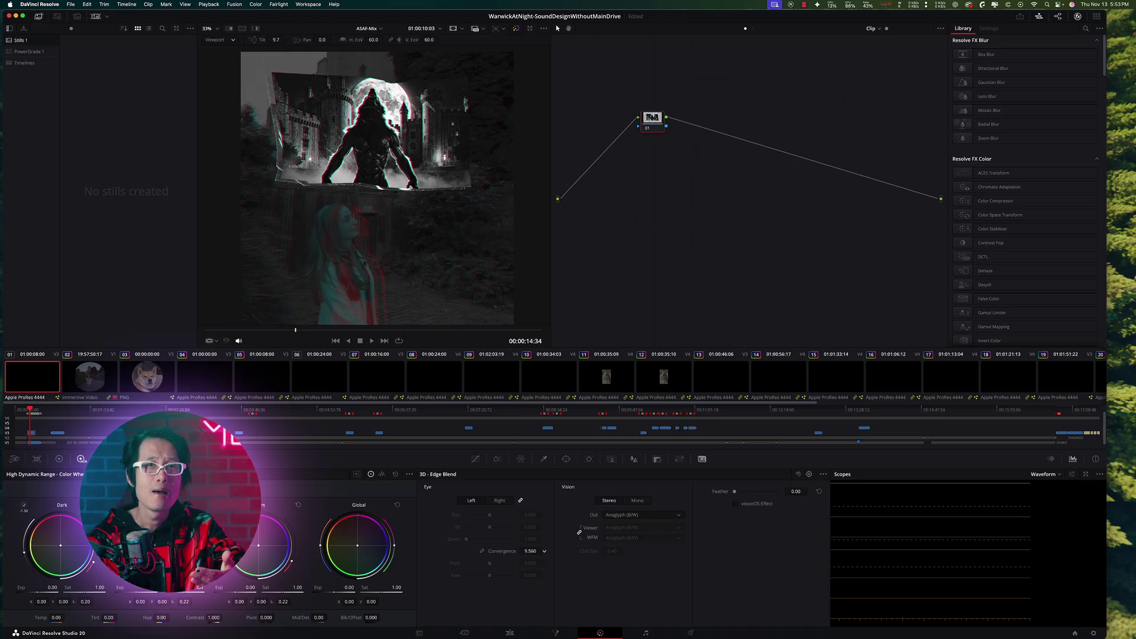
{"action": "left_click_drag", "start_coordinate": [544, 551], "coordinate": [544, 551]}
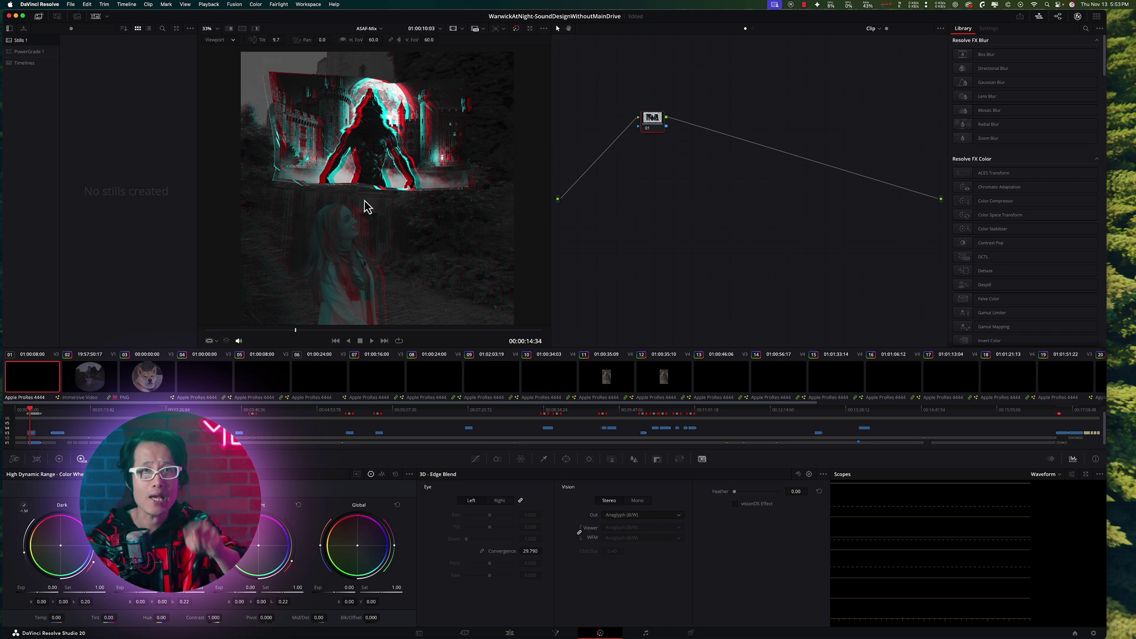
{"action": "left_click_drag", "start_coordinate": [381, 235], "coordinate": [470, 241]}
{"action": "left_click_drag", "start_coordinate": [425, 208], "coordinate": [386, 256]}
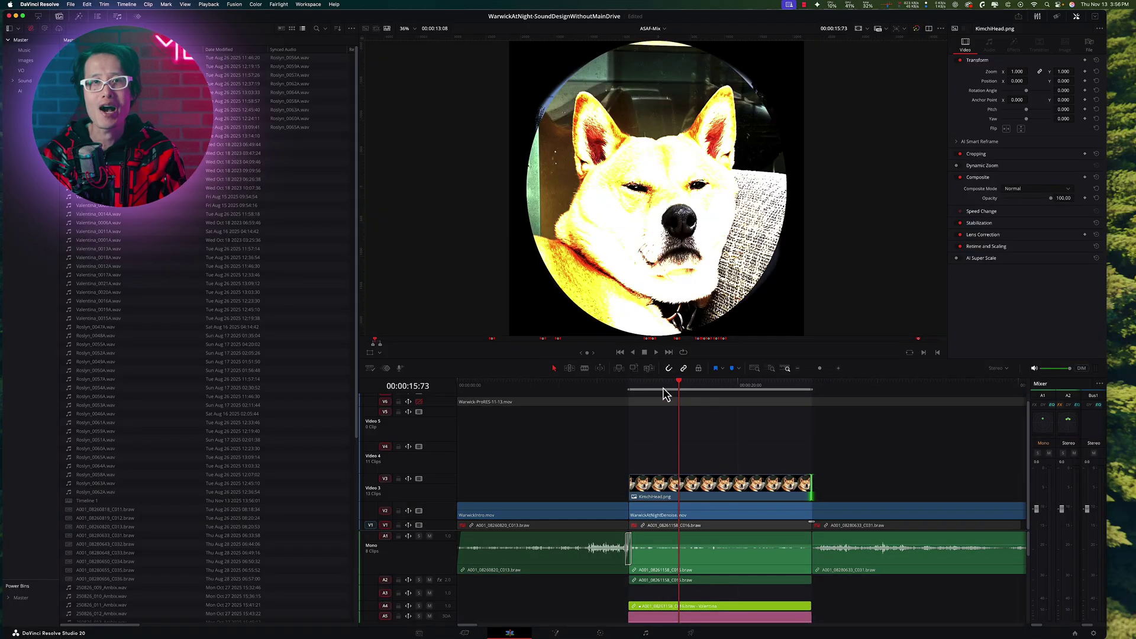
Open the KimchHead.png clip in Fusion and add a Resize node of 8160 by 7200 after the Crop node
{"action": "right_click", "coordinate": [691, 490]}
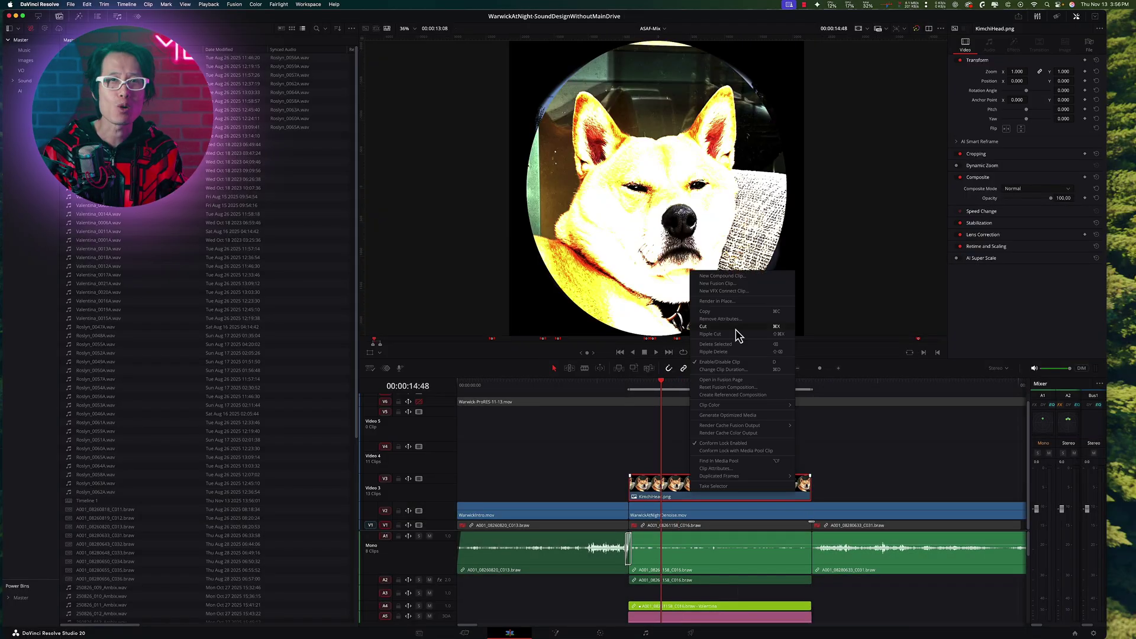
{"action": "left_click", "coordinate": [717, 379]}
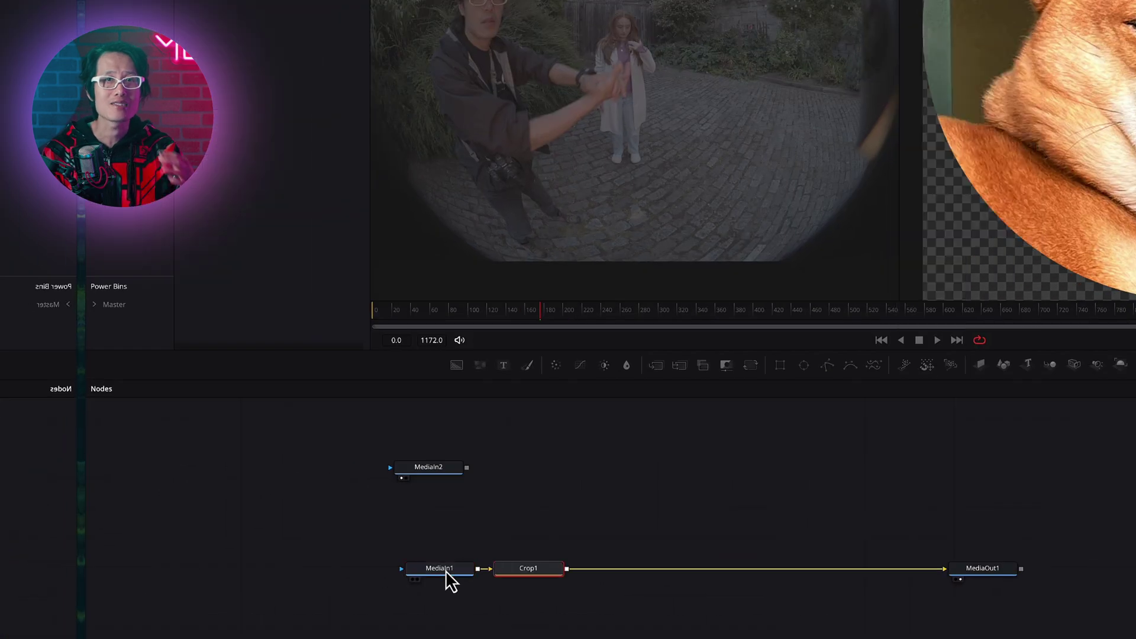
{"action": "key", "text": "shift+space"}
{"action": "type", "text": "resize"}
{"action": "key", "text": "Return"}
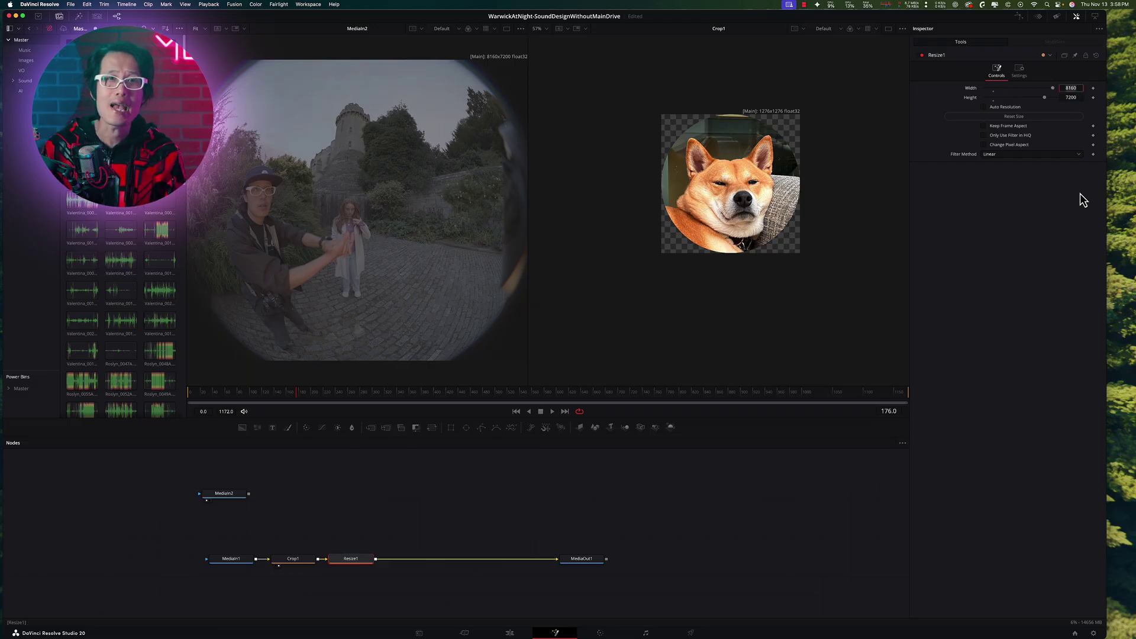
{"action": "left_click_drag", "start_coordinate": [351, 558], "coordinate": [685, 272]}
{"action": "scroll", "coordinate": [685, 271], "scroll_direction": "down", "scroll_amount": 5}
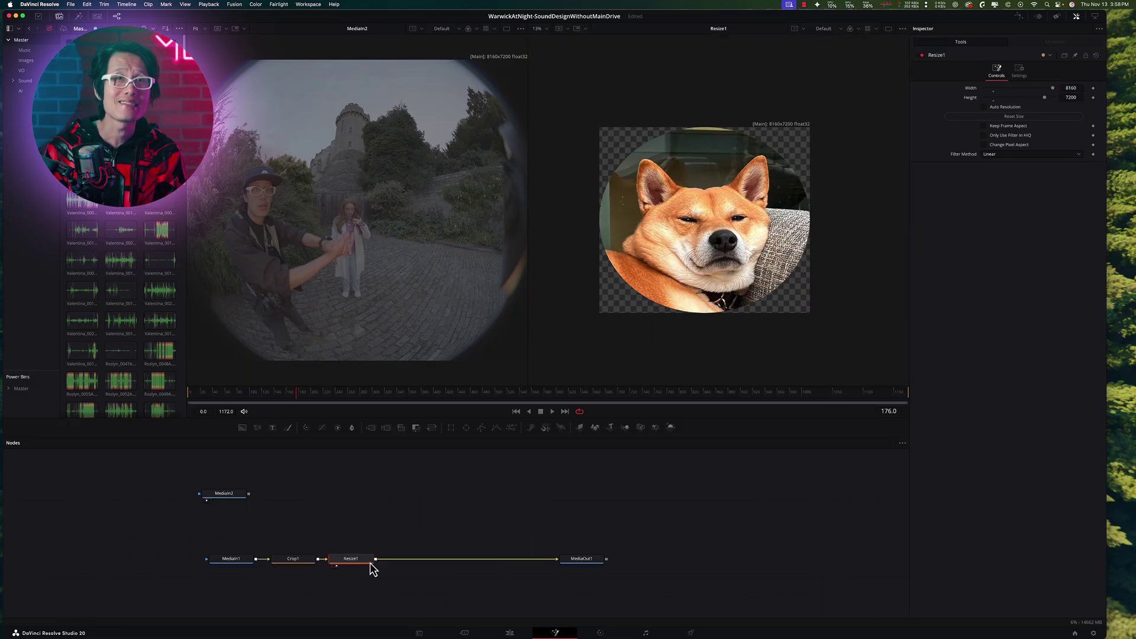
Add an Immersive Patcher after Resize1, feed it MediaIn2, merge its output over MediaIn2, and display the Merge result in the viewer
{"action": "key", "text": "ctrl+v"}
{"action": "left_click_drag", "start_coordinate": [241, 502], "coordinate": [423, 552]}
{"action": "left_click_drag", "start_coordinate": [253, 508], "coordinate": [418, 504]}
{"action": "left_click_drag", "start_coordinate": [511, 427], "coordinate": [490, 500]}
{"action": "left_click_drag", "start_coordinate": [447, 560], "coordinate": [492, 507]}
{"action": "left_click_drag", "start_coordinate": [405, 503], "coordinate": [705, 225]}
Apply the HDR Hybrid Log-Gamma LUT HLG to Gamma 1.0 to both Fusion viewers
{"action": "right_click", "coordinate": [749, 281]}
{"action": "mouse_move", "coordinate": [766, 352]}
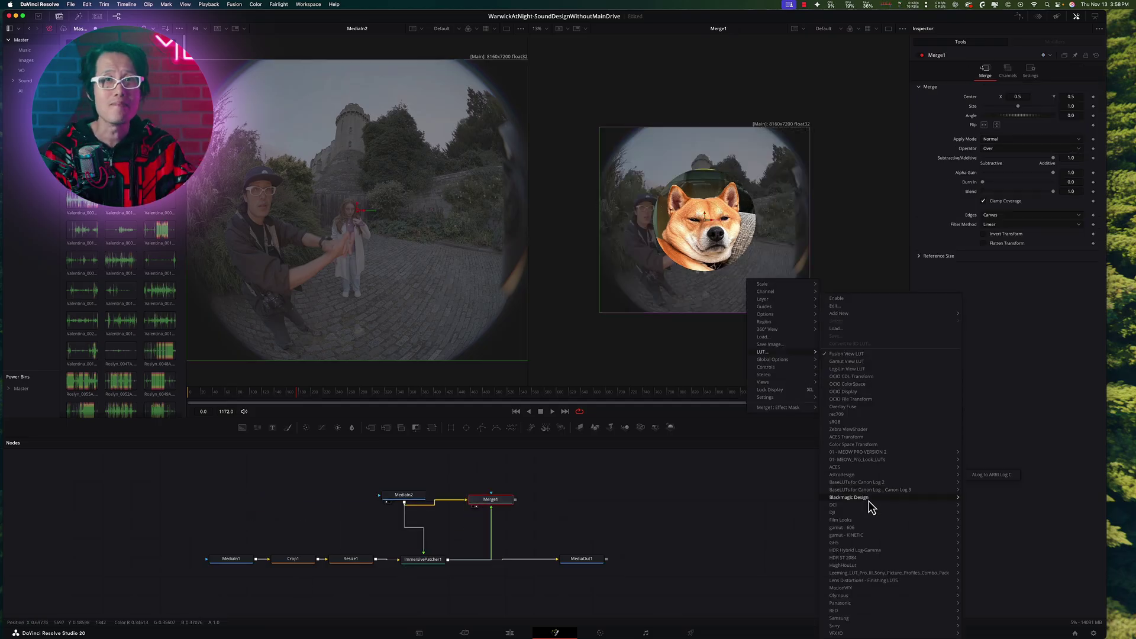
{"action": "mouse_move", "coordinate": [888, 550]}
{"action": "left_click", "coordinate": [1002, 578]}
{"action": "right_click", "coordinate": [364, 250]}
{"action": "mouse_move", "coordinate": [427, 322]}
{"action": "mouse_move", "coordinate": [527, 552]}
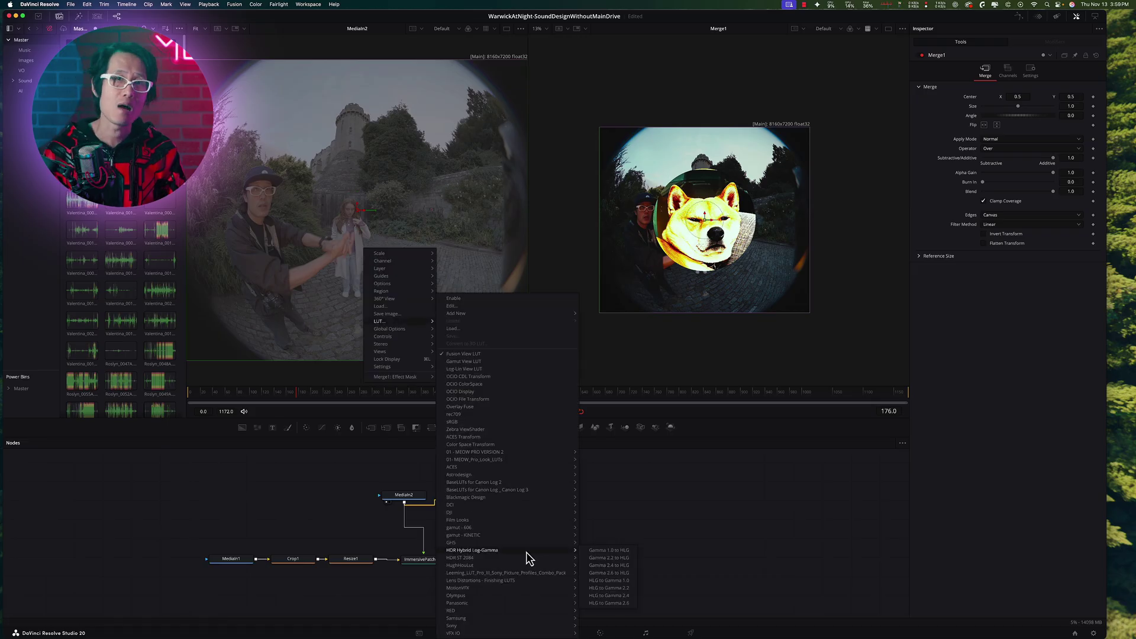
{"action": "left_click", "coordinate": [609, 580]}
Shrink the dog image by setting the Immersive Patcher's Angle of View to 25.0
{"action": "left_click", "coordinate": [422, 560]}
{"action": "left_click_drag", "start_coordinate": [1019, 153], "coordinate": [992, 170]}
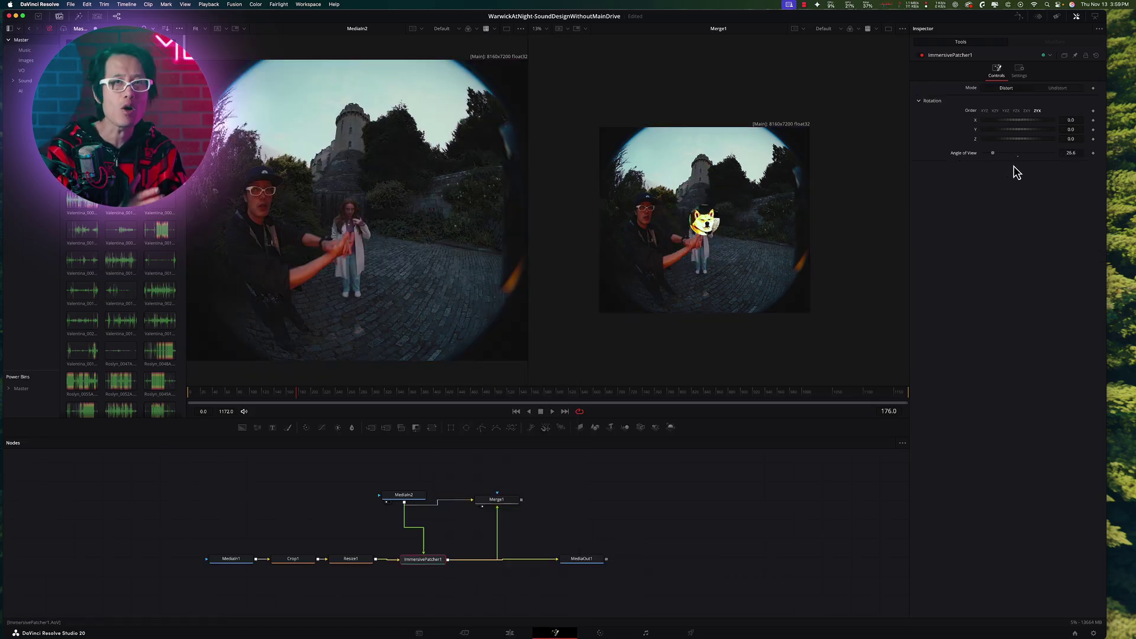
{"action": "left_click", "coordinate": [423, 395]}
{"action": "left_click_drag", "start_coordinate": [763, 308], "coordinate": [761, 279]}
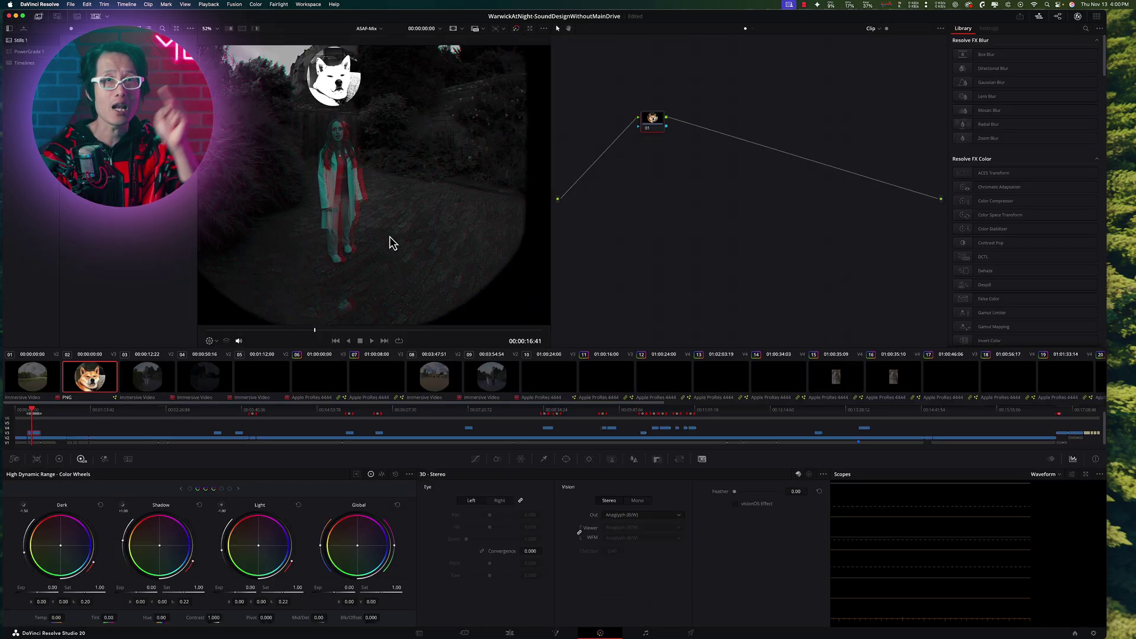
Set the dog image's stereo Convergence to 30.000 and set the stereo output to None
{"action": "left_click_drag", "start_coordinate": [530, 551], "coordinate": [603, 324]}
{"action": "left_click_drag", "start_coordinate": [705, 326], "coordinate": [462, 324]}
{"action": "left_click", "coordinate": [679, 516]}
{"action": "left_click", "coordinate": [631, 596]}
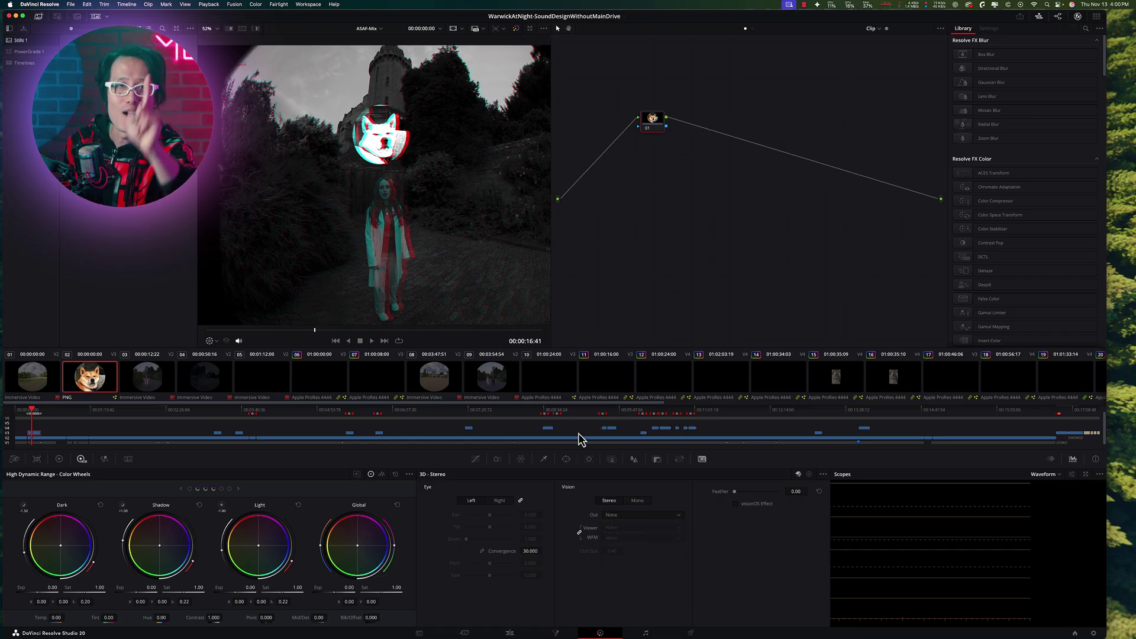
Add a serial node after node 01 in the dog clip's grade and apply the Color Space Transform effect to it
{"action": "left_click_drag", "start_coordinate": [651, 120], "coordinate": [649, 147]}
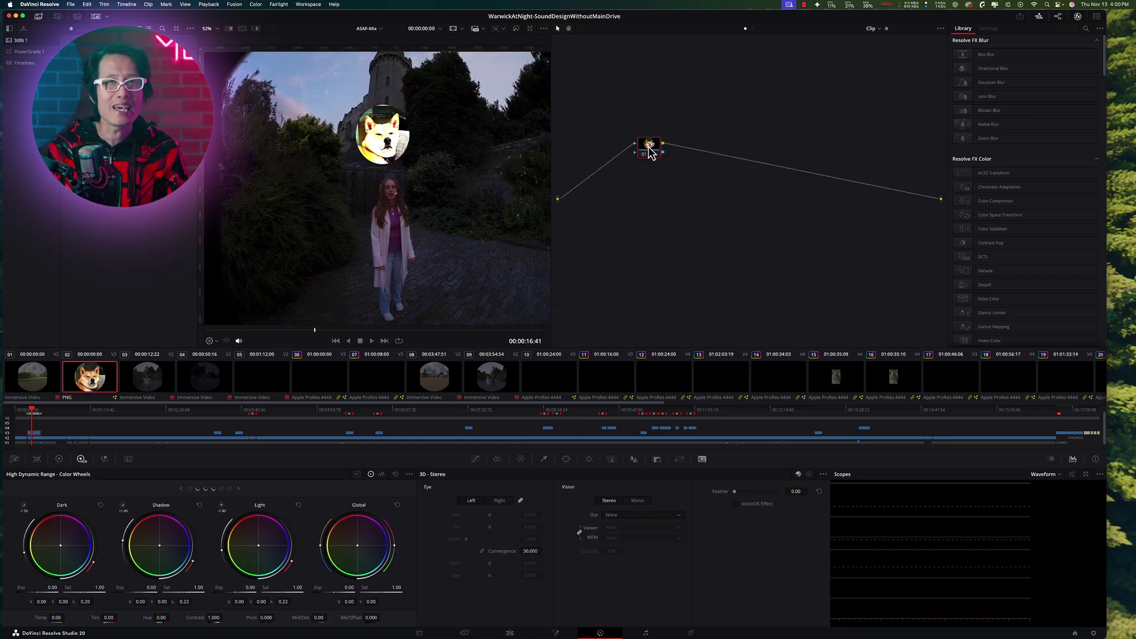
{"action": "key", "text": "alt+s"}
{"action": "left_click_drag", "start_coordinate": [687, 155], "coordinate": [706, 157]}
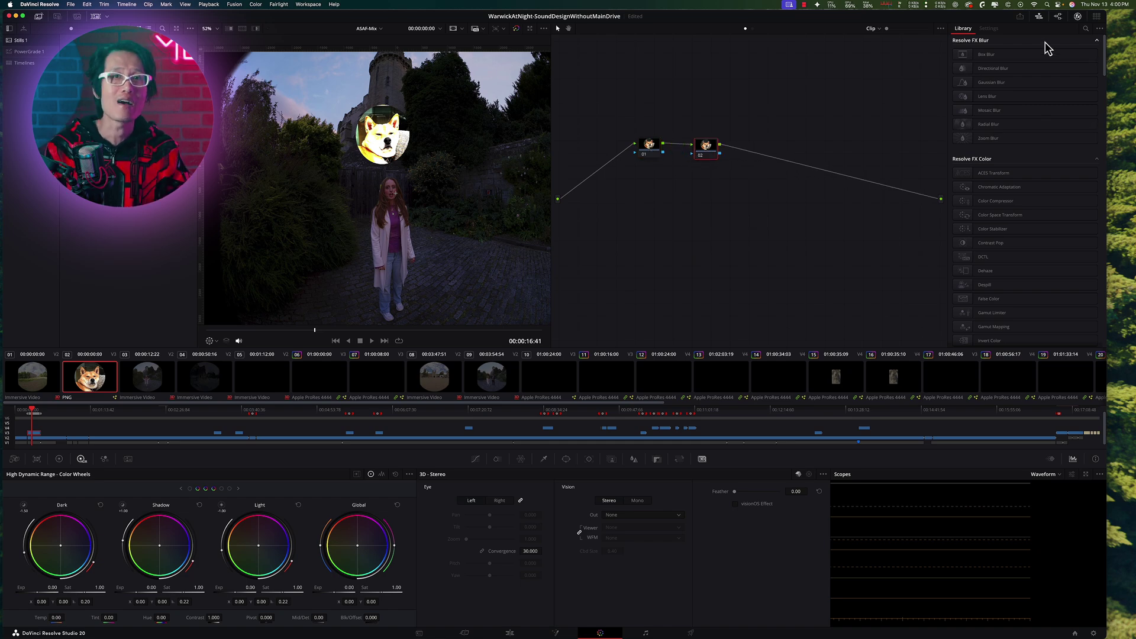
{"action": "left_click", "coordinate": [1086, 30]}
{"action": "type", "text": "color space"}
{"action": "left_click_drag", "start_coordinate": [1000, 74], "coordinate": [706, 146]}
Set the Color Space Transform's input gamma to sRGB, output color space to DaVinci Wide Gamut and output gamma to DaVinci Intermediate
{"action": "left_click", "coordinate": [1030, 92]}
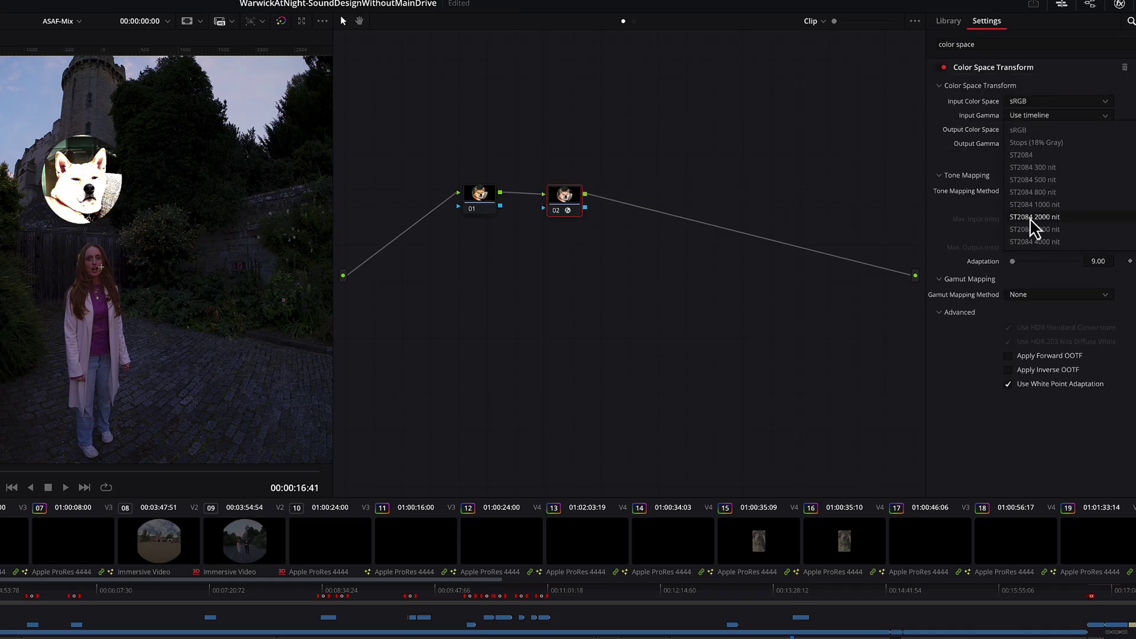
{"action": "left_click", "coordinate": [1018, 130]}
{"action": "left_click", "coordinate": [1059, 129]}
{"action": "scroll", "coordinate": [1053, 234], "scroll_direction": "up", "scroll_amount": 6}
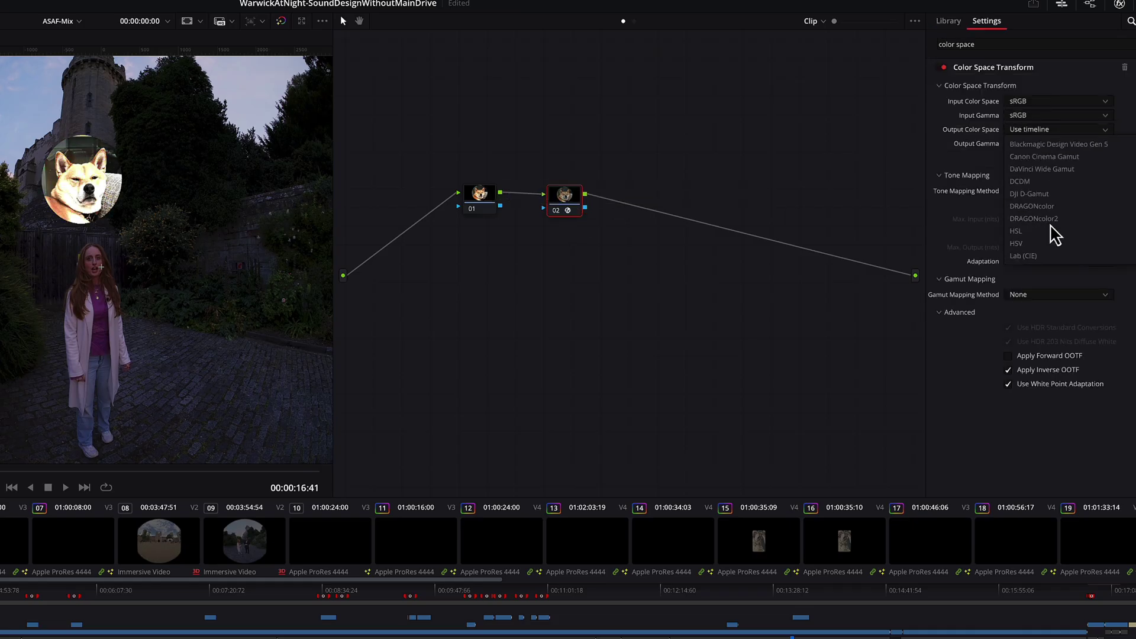
{"action": "left_click", "coordinate": [1075, 234]}
{"action": "left_click", "coordinate": [1086, 143]}
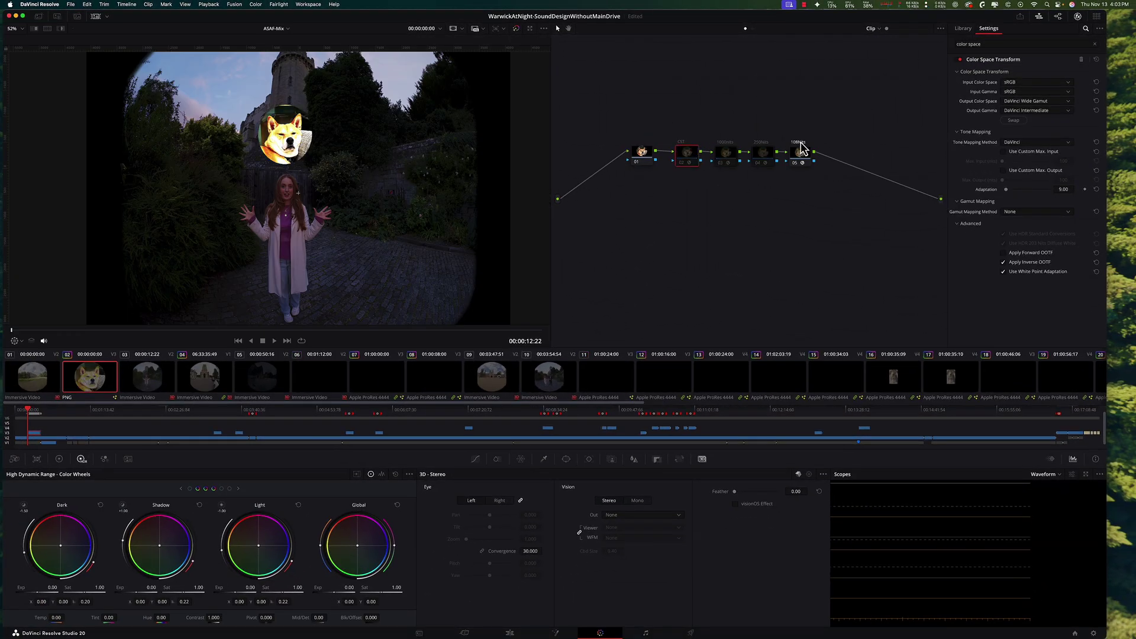
Enable the dog clip's Color Space Transform node and the nits-labelled nodes after it
{"action": "key", "text": "super+d"}
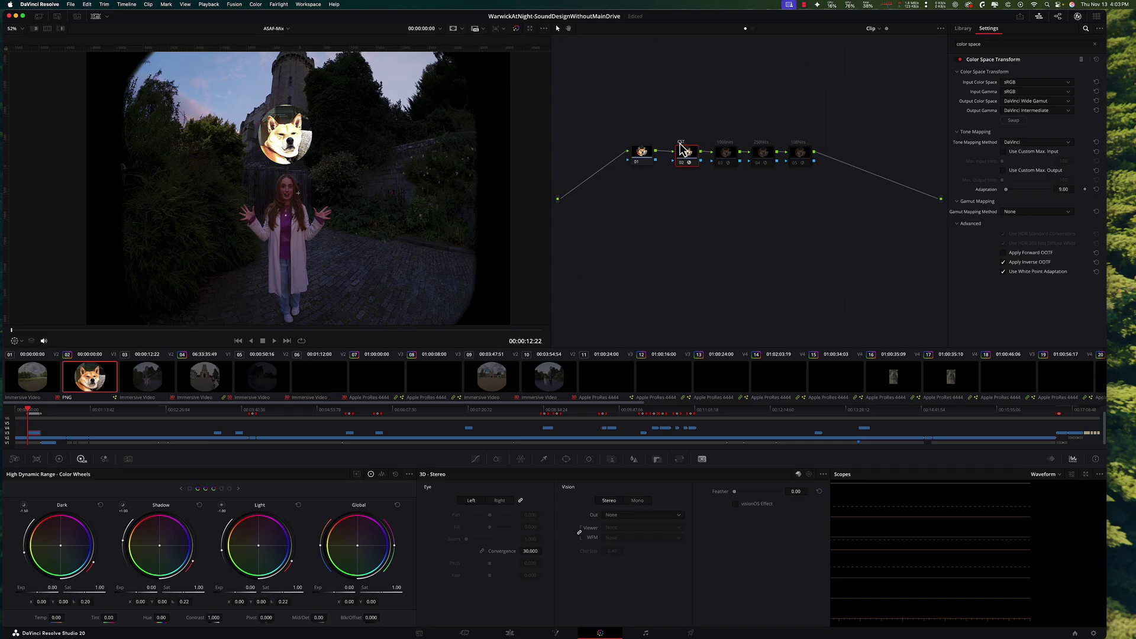
{"action": "left_click", "coordinate": [758, 162]}
{"action": "left_click", "coordinate": [799, 155]}
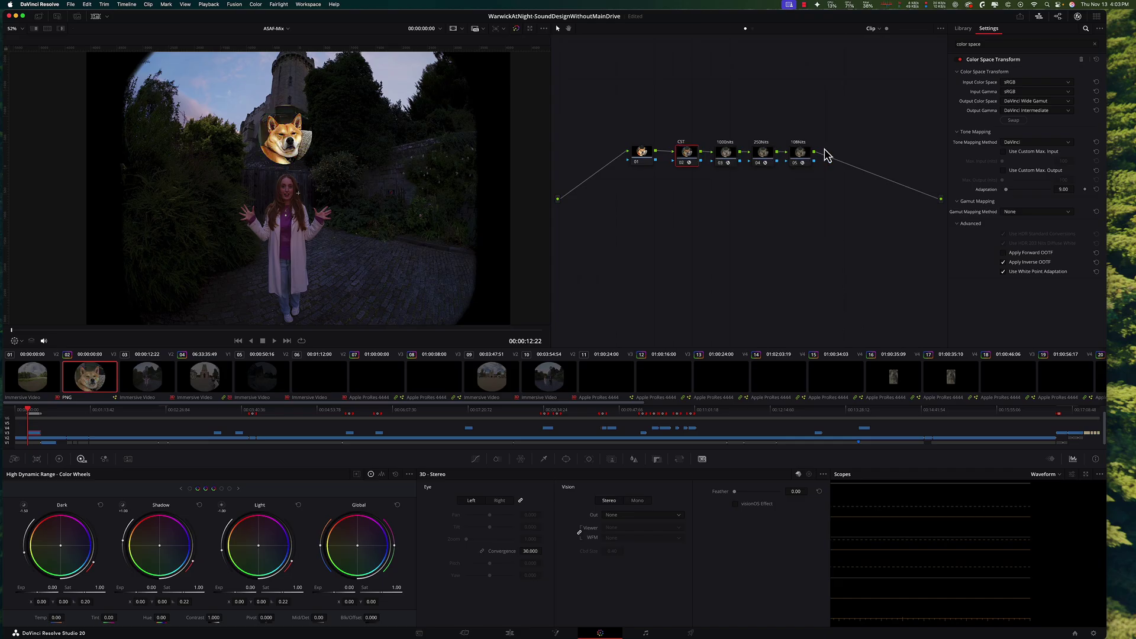